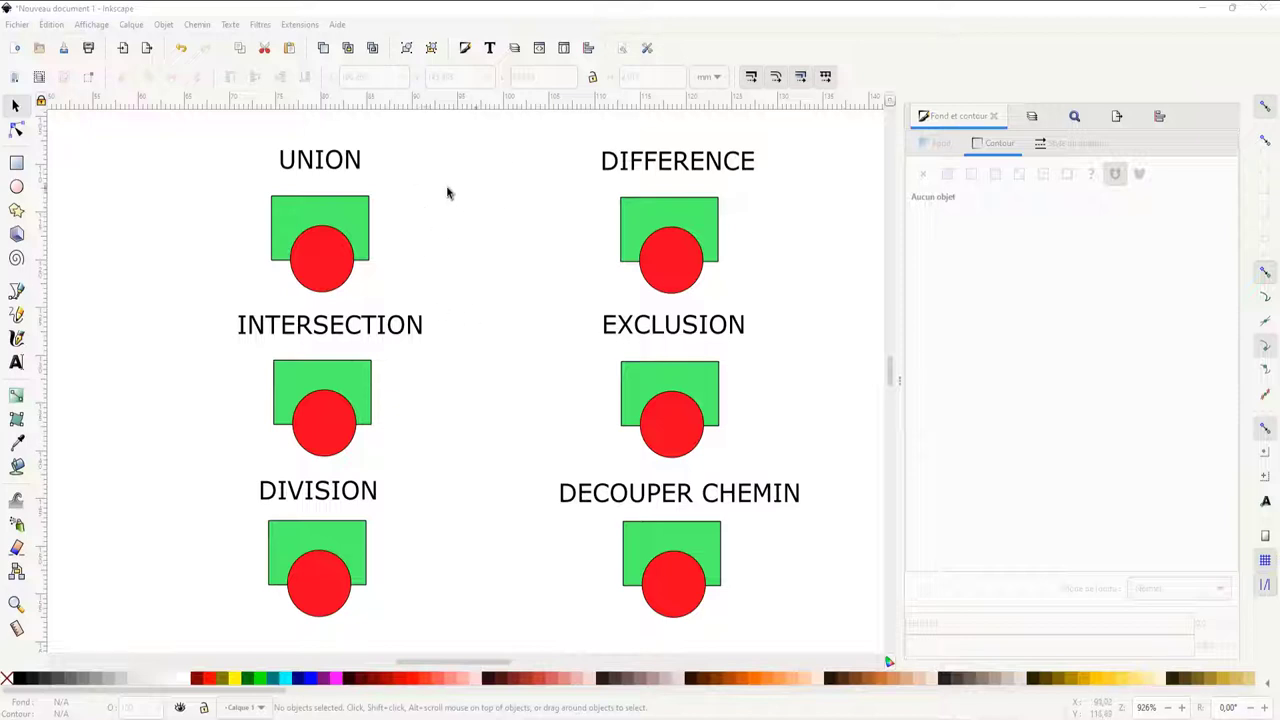
left_click(342, 221)
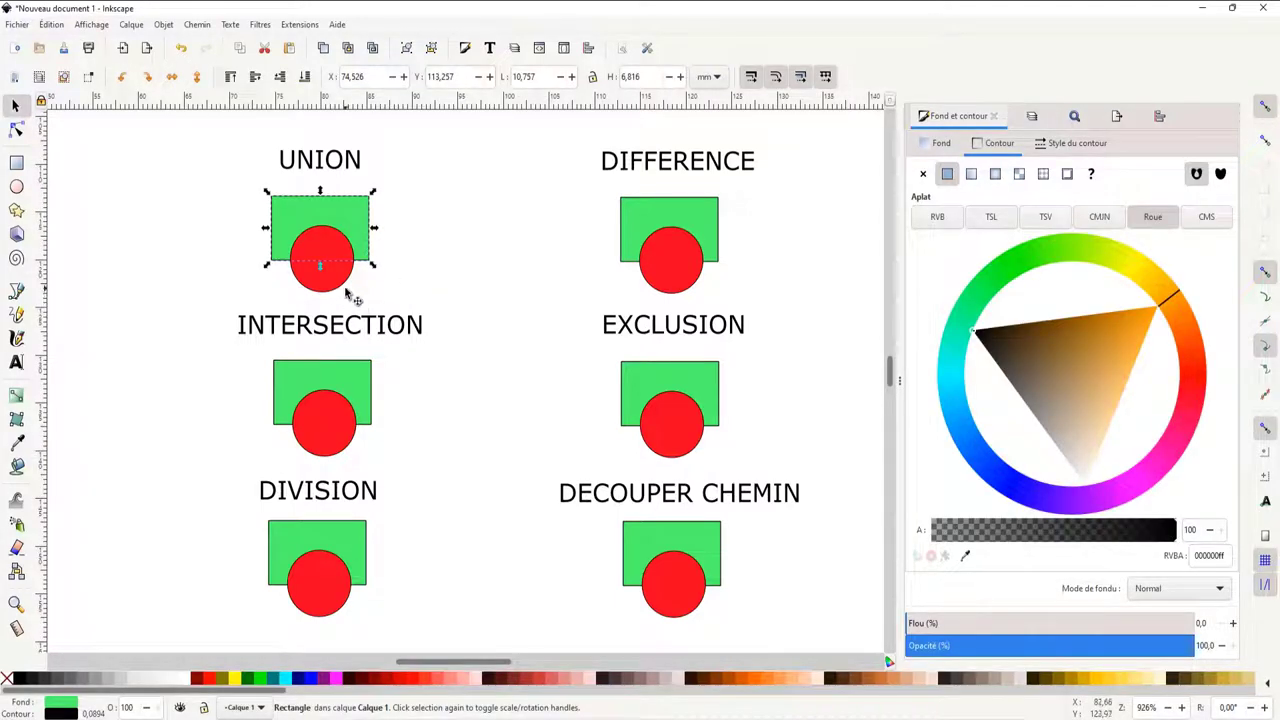
left_click(323, 270)
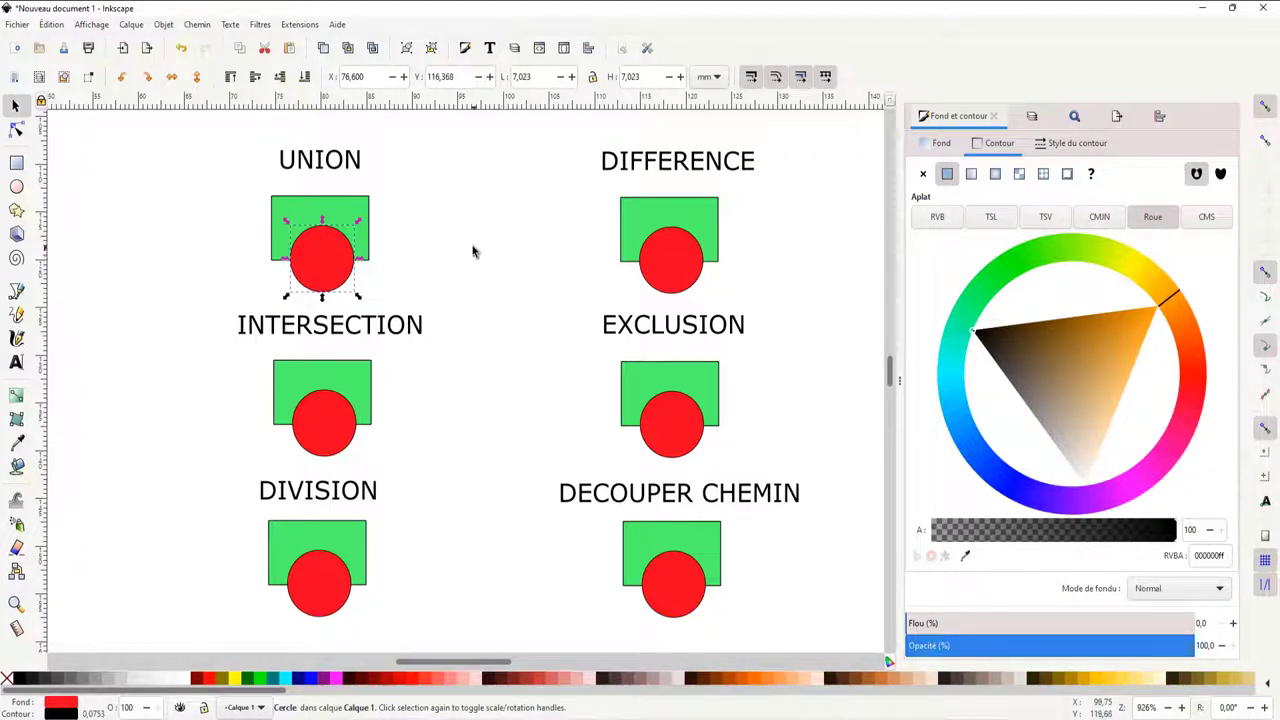
left_click(466, 246)
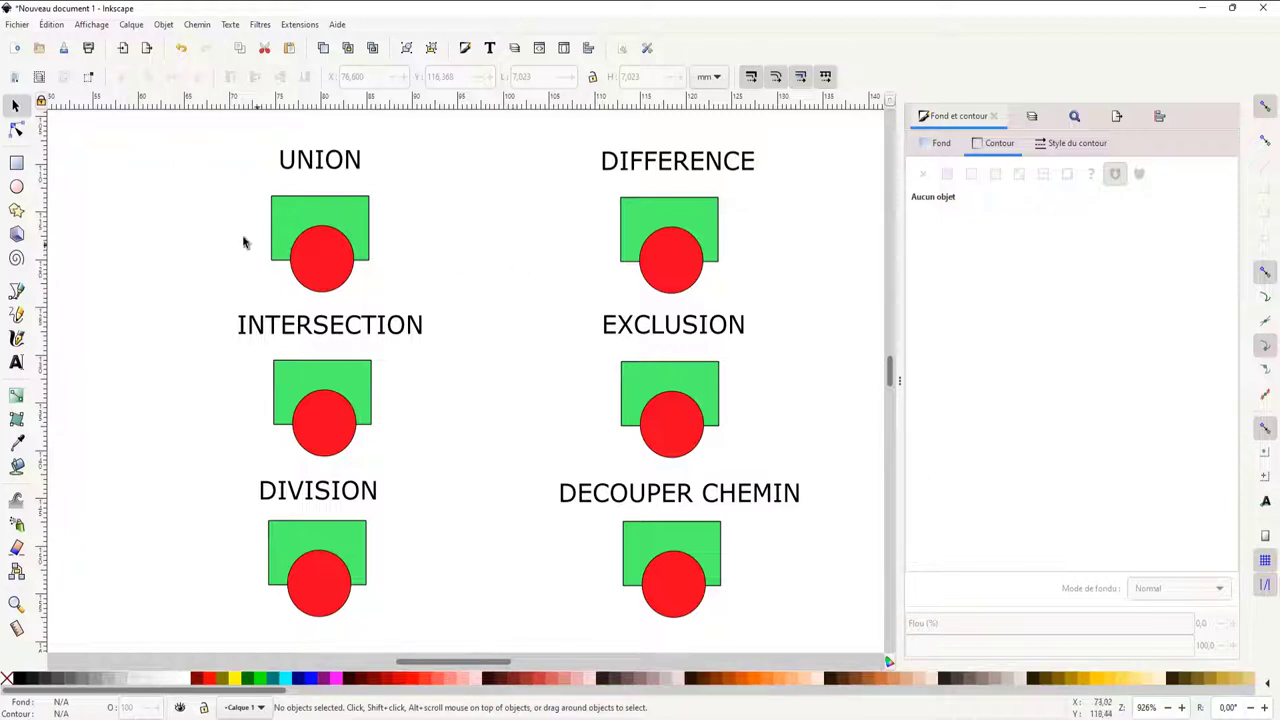
Step: Merge the UNION green rectangle and red circle into one shape with Path > Union
mouse_move(194, 180)
left_mouse_down()
mouse_move(385, 300)
mouse_move(438, 308)
left_mouse_up()
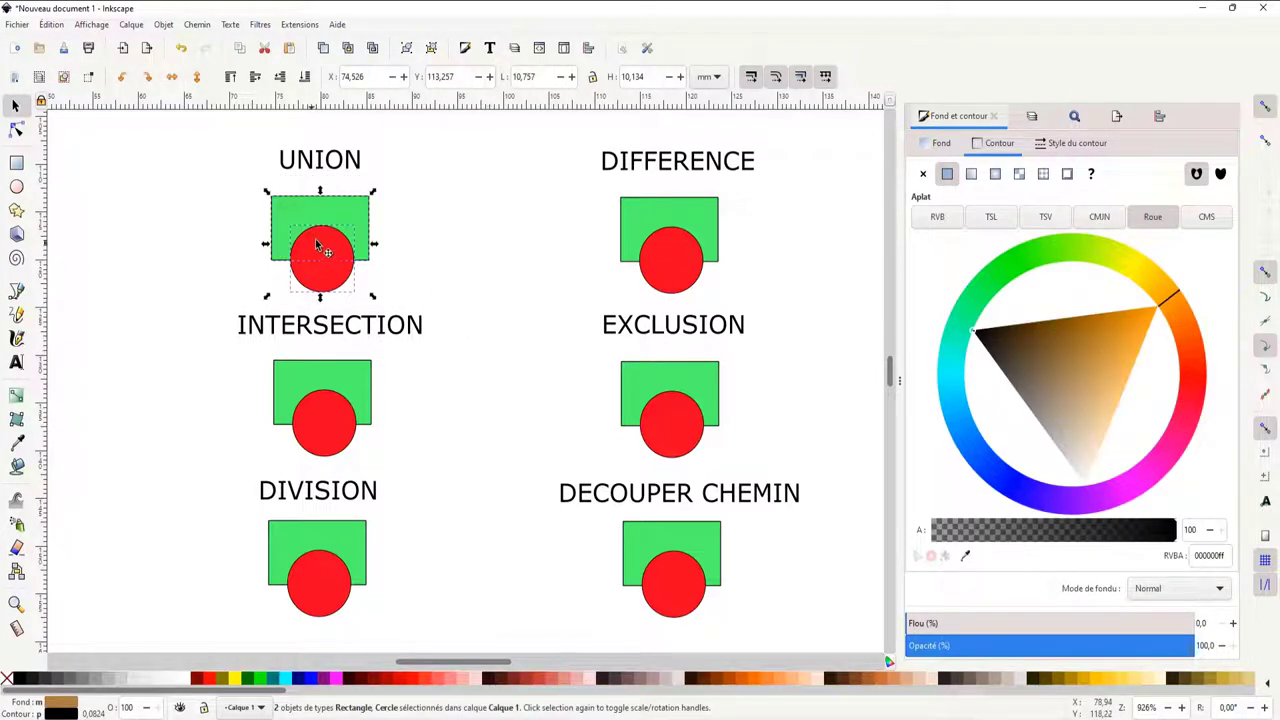
left_click(445, 237)
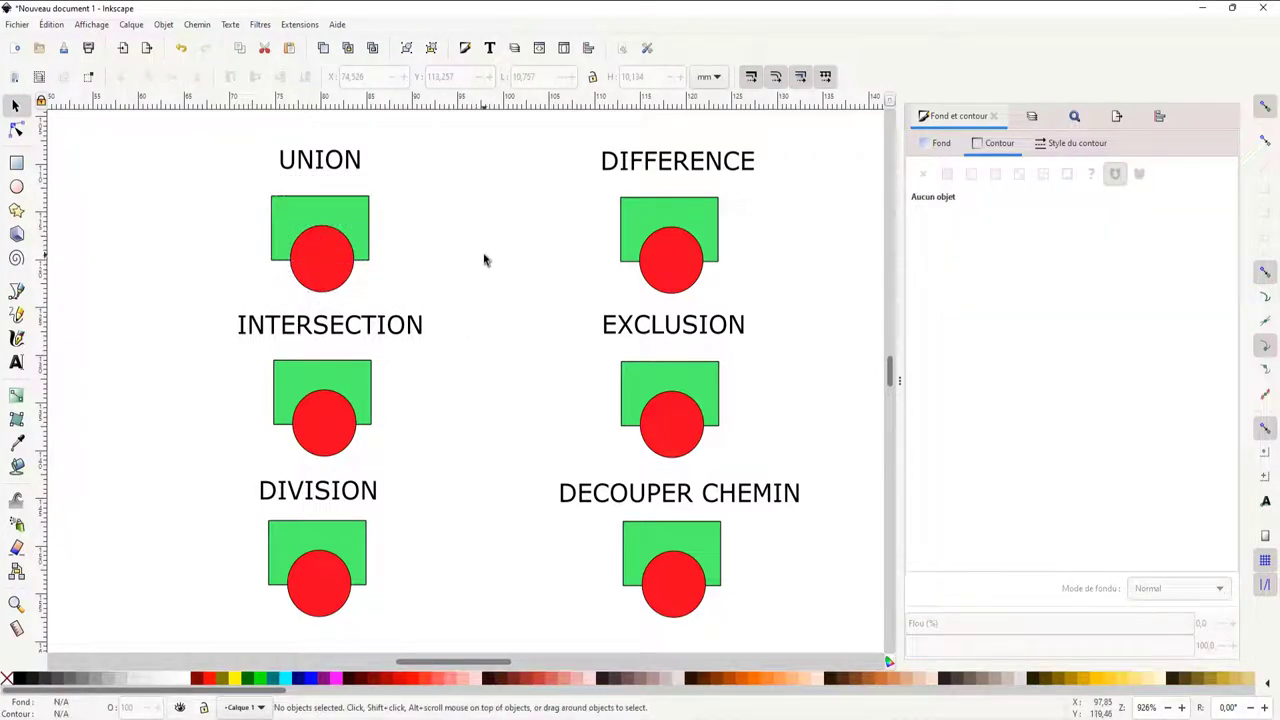
left_click(328, 211)
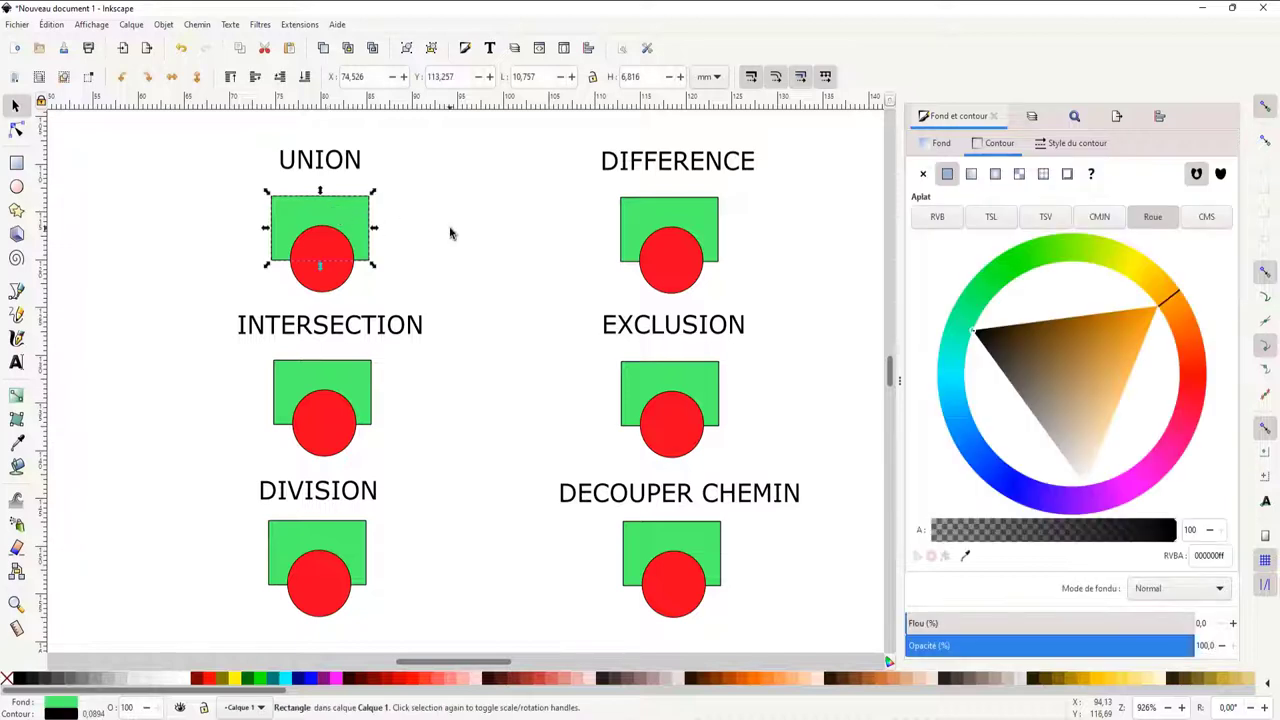
key("shift")
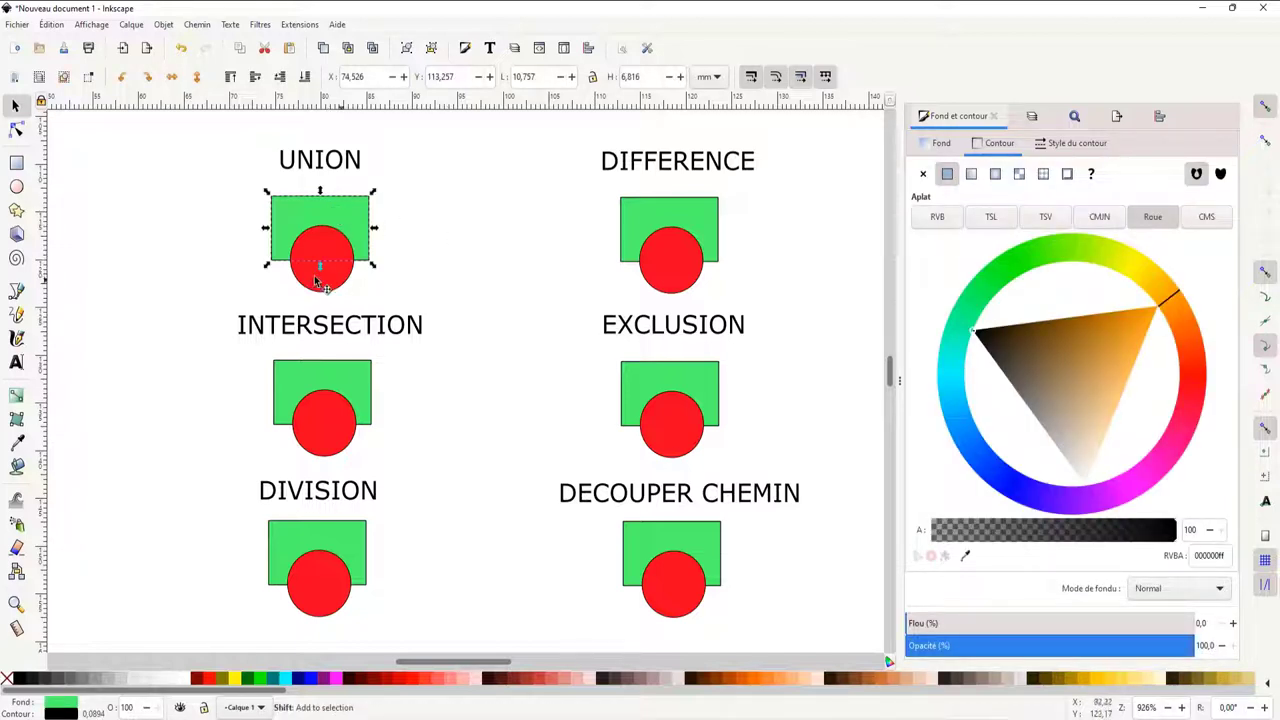
left_click(316, 280, "shift")
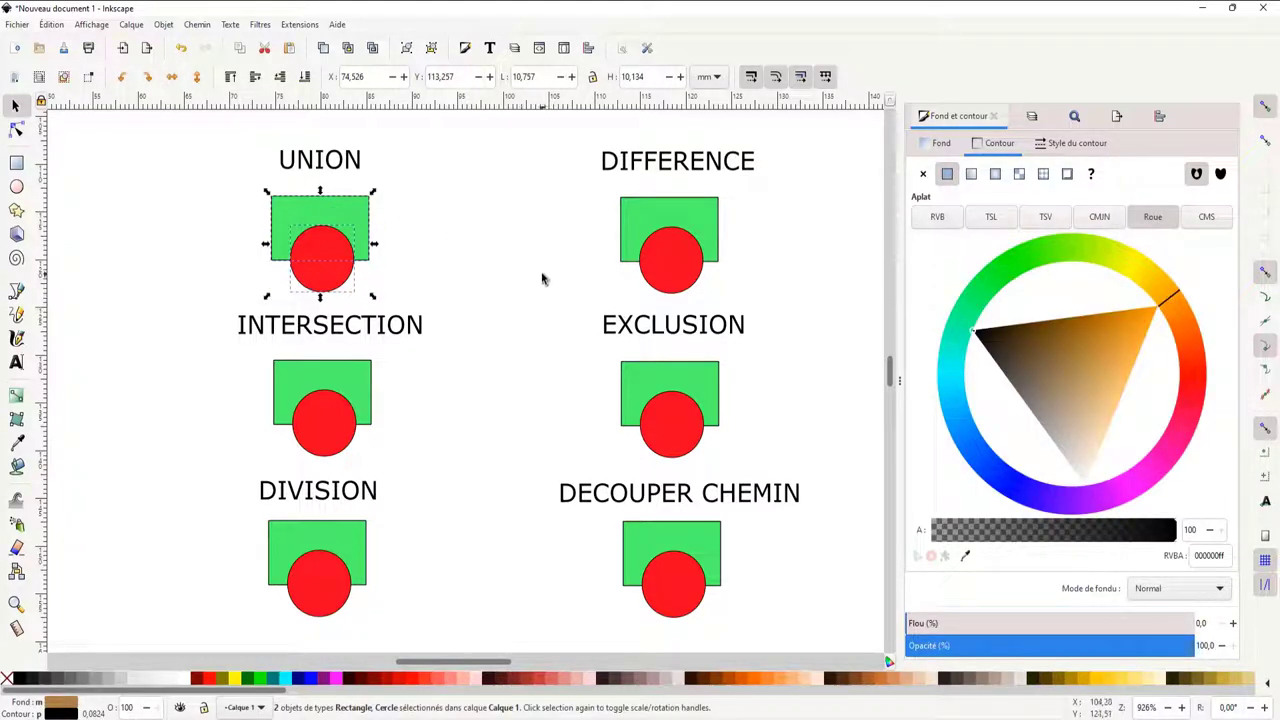
left_click(197, 25)
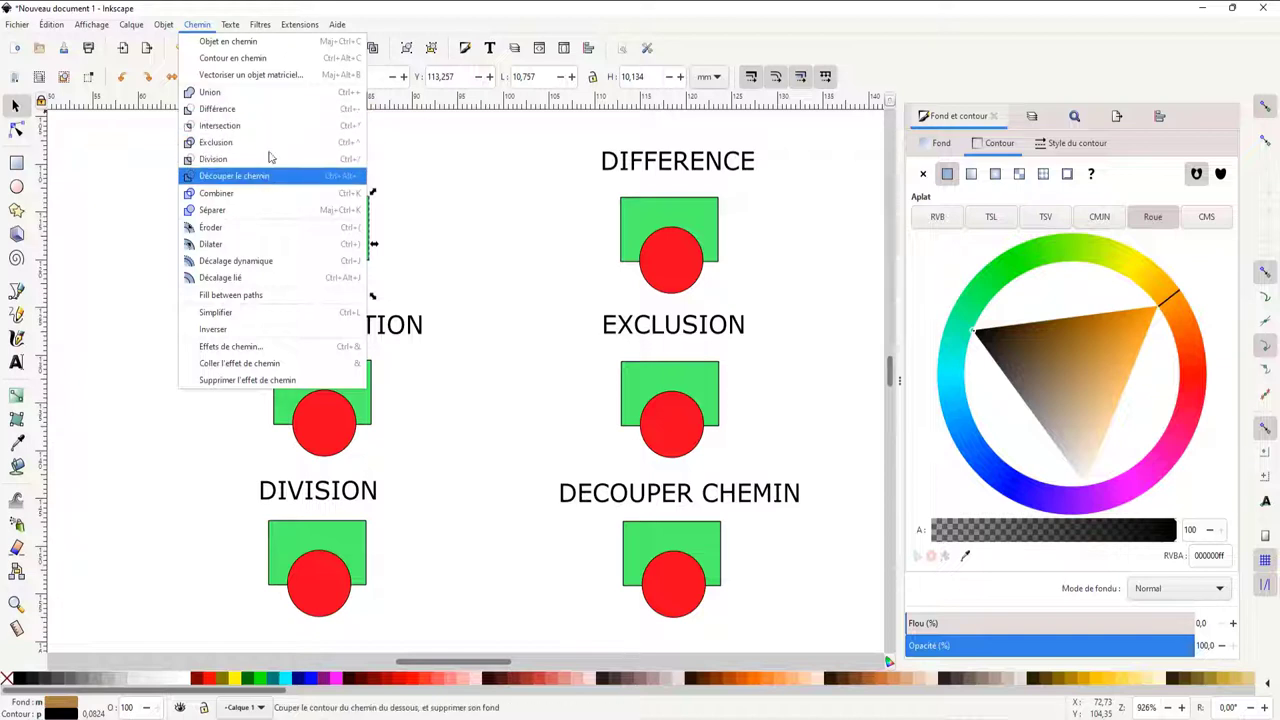
left_click(228, 94)
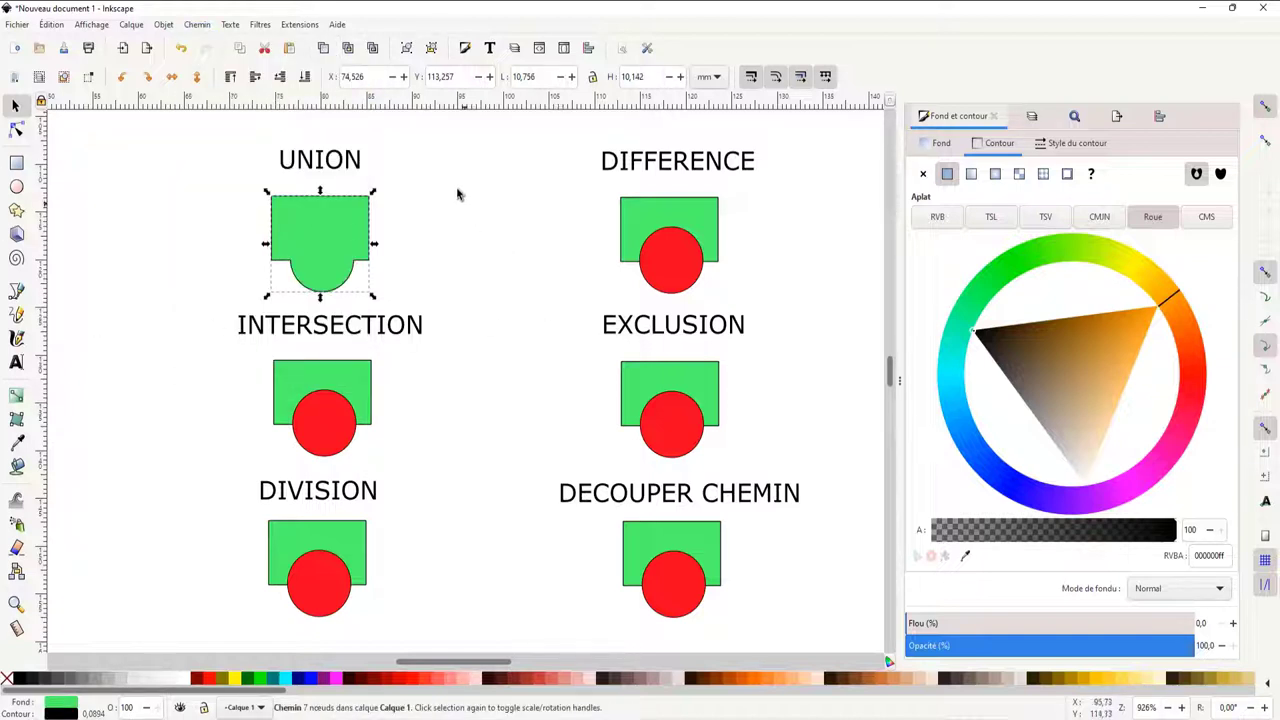
Step: Stretch the merged UNION shape slightly wider using its right scale handle
left_click(430, 258)
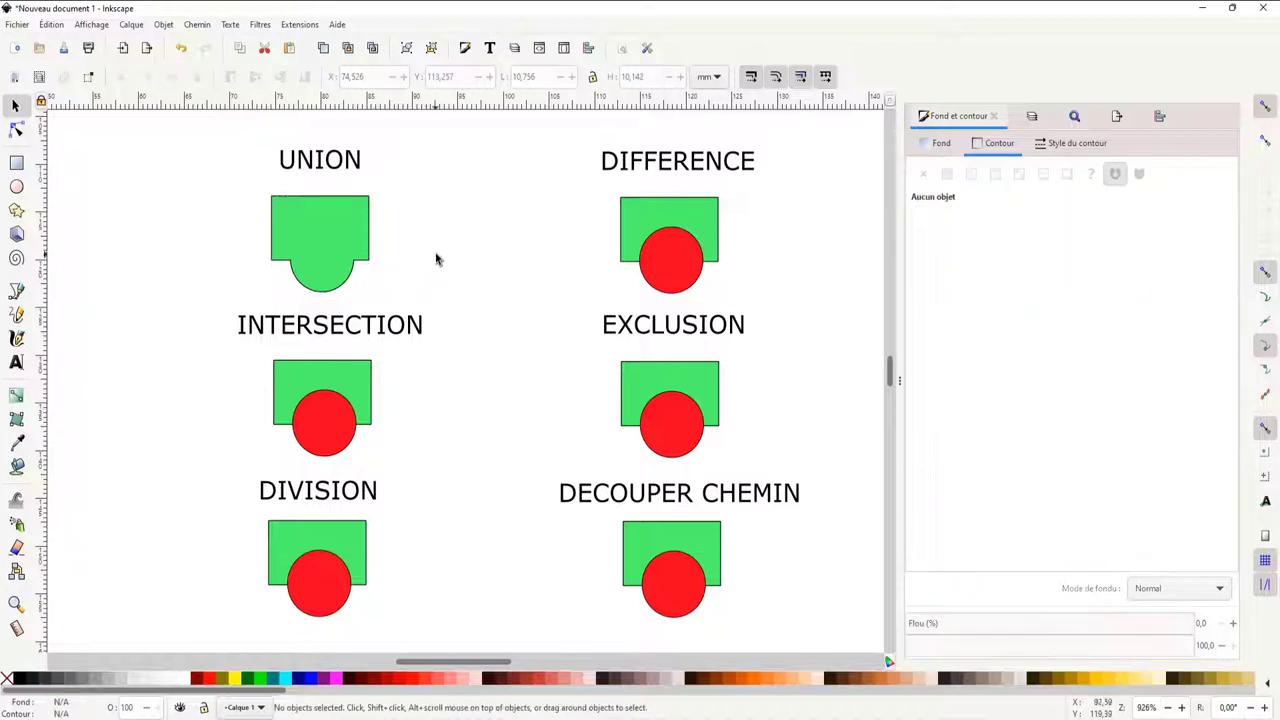
left_click(334, 249)
left_click_drag(376, 251, 386, 251)
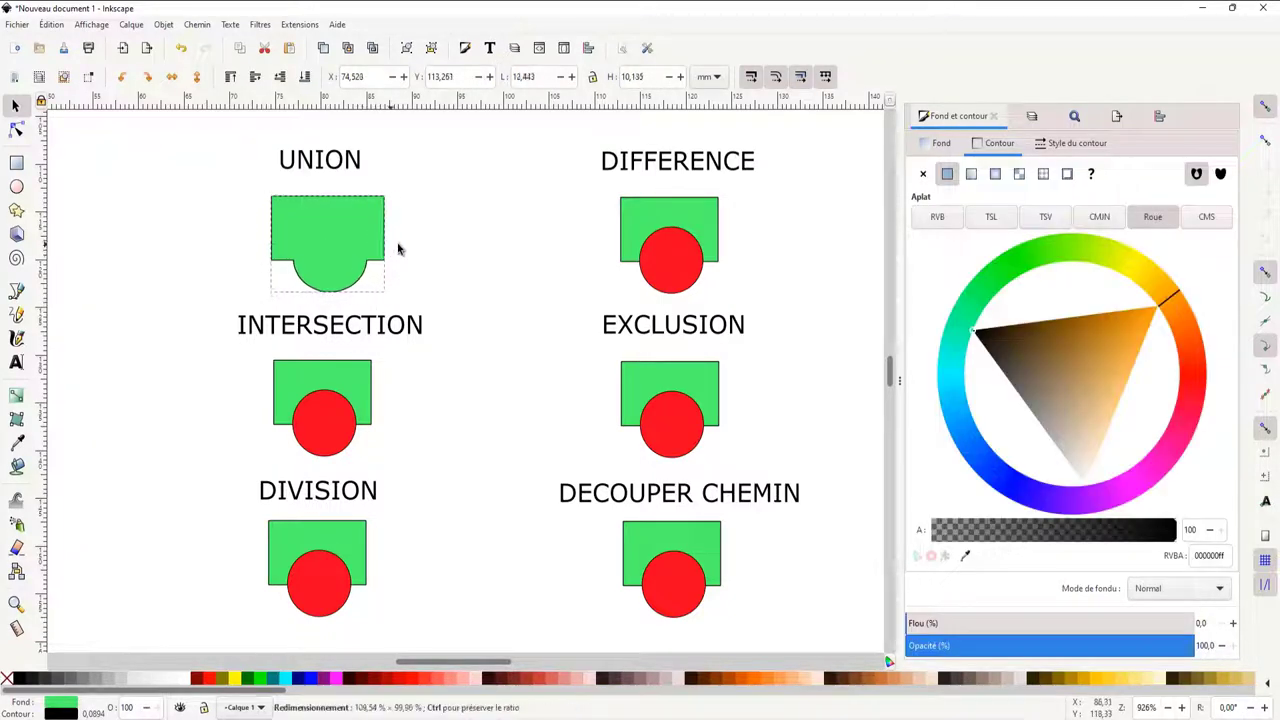
left_click(430, 268)
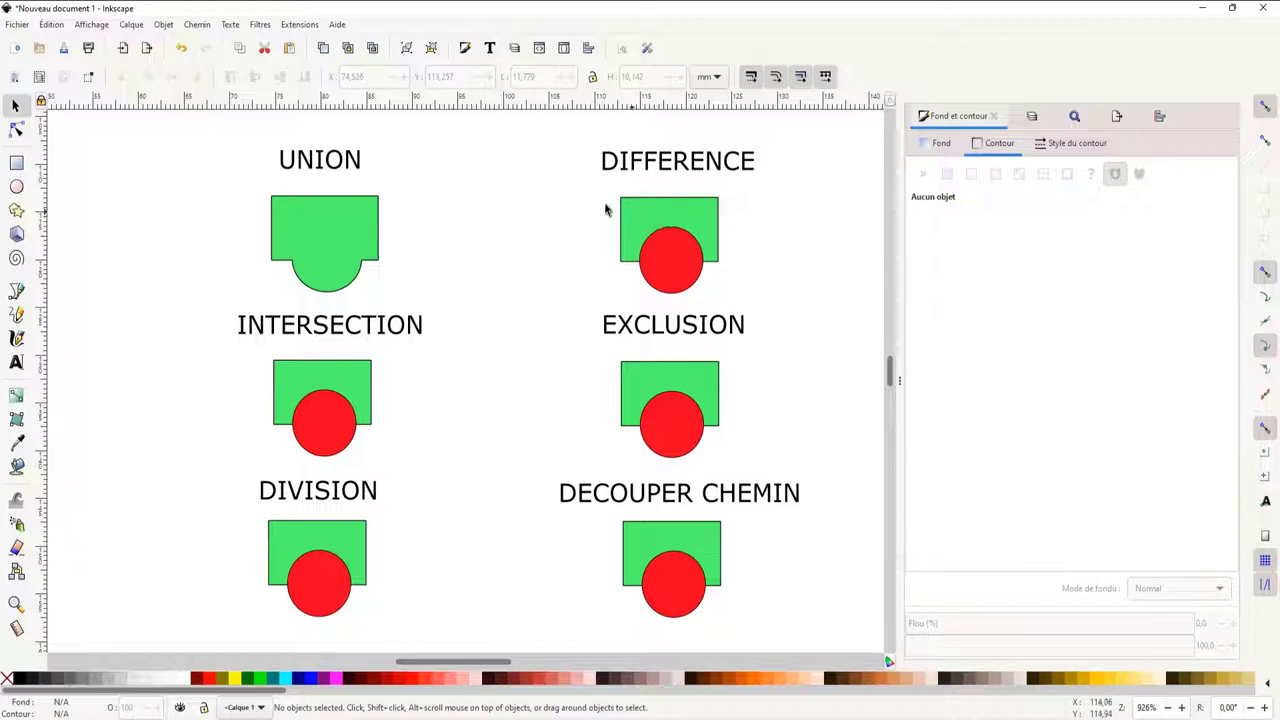
Step: Subtract the circle from the DIFFERENCE rectangle with Path > Difference, leaving a half-circle notch
mouse_move(567, 186)
left_mouse_down()
mouse_move(771, 303)
mouse_move(873, 333)
left_mouse_up()
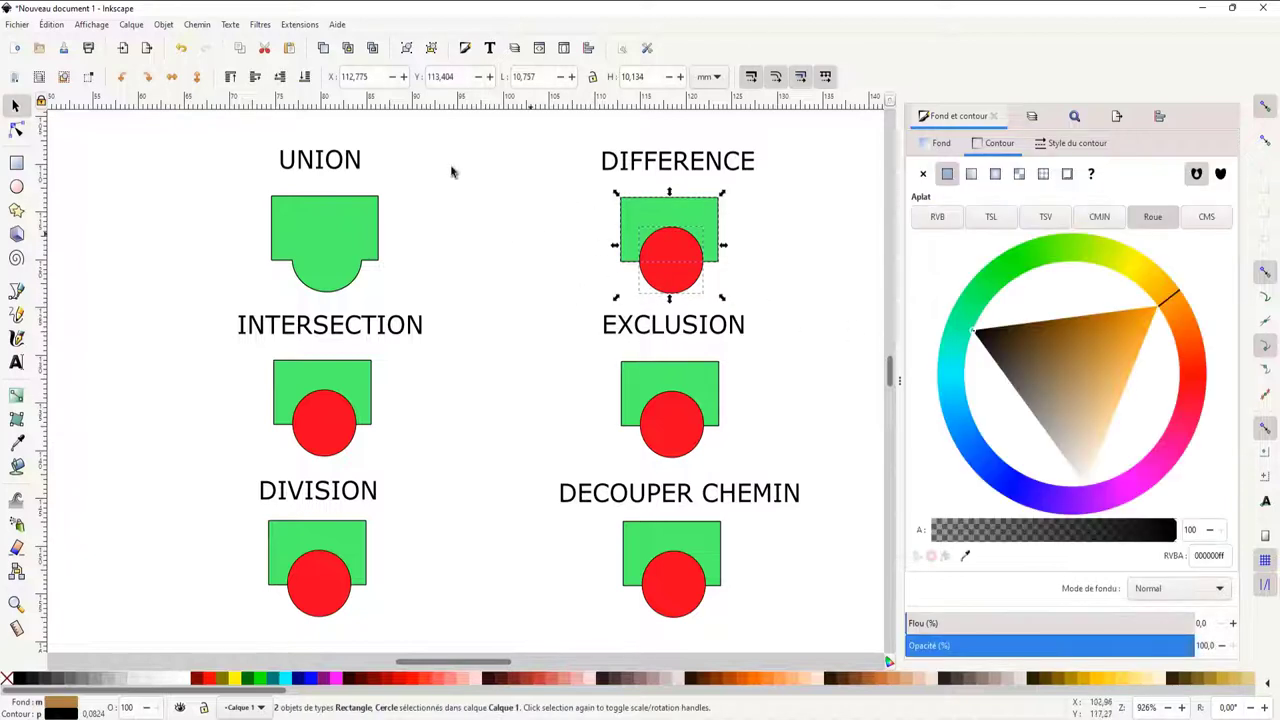
left_click(196, 24)
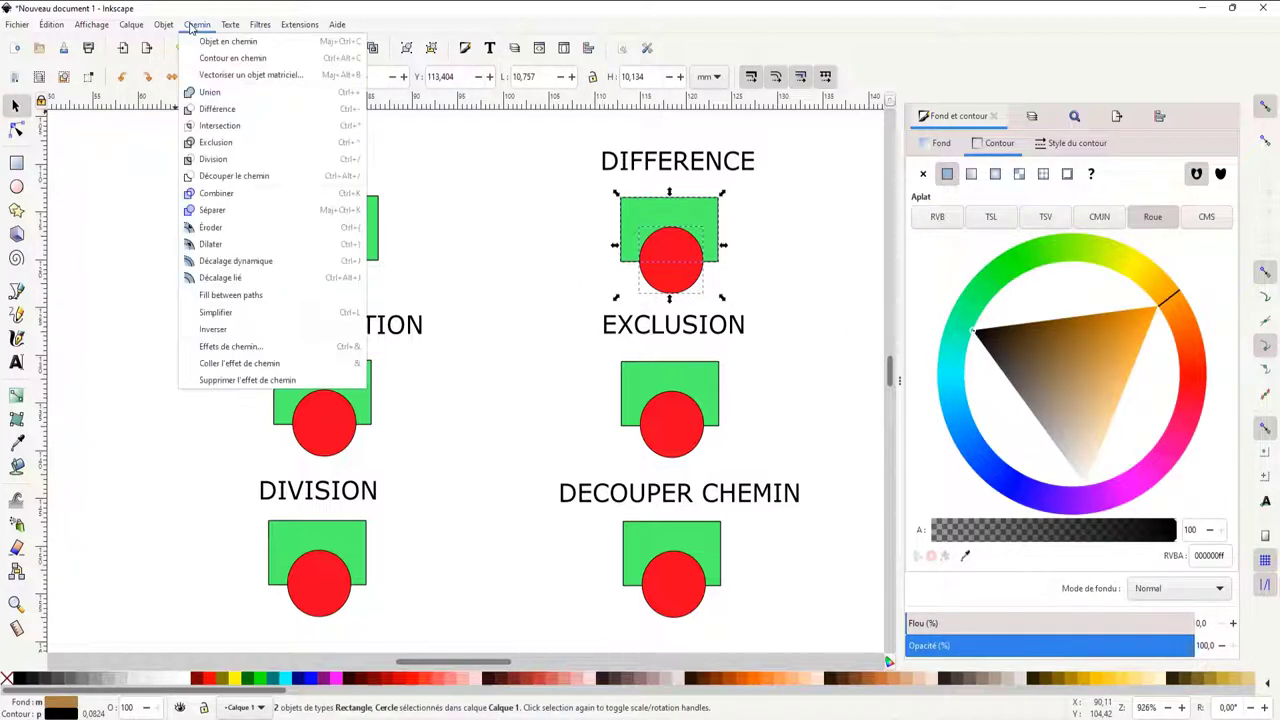
left_click(213, 111)
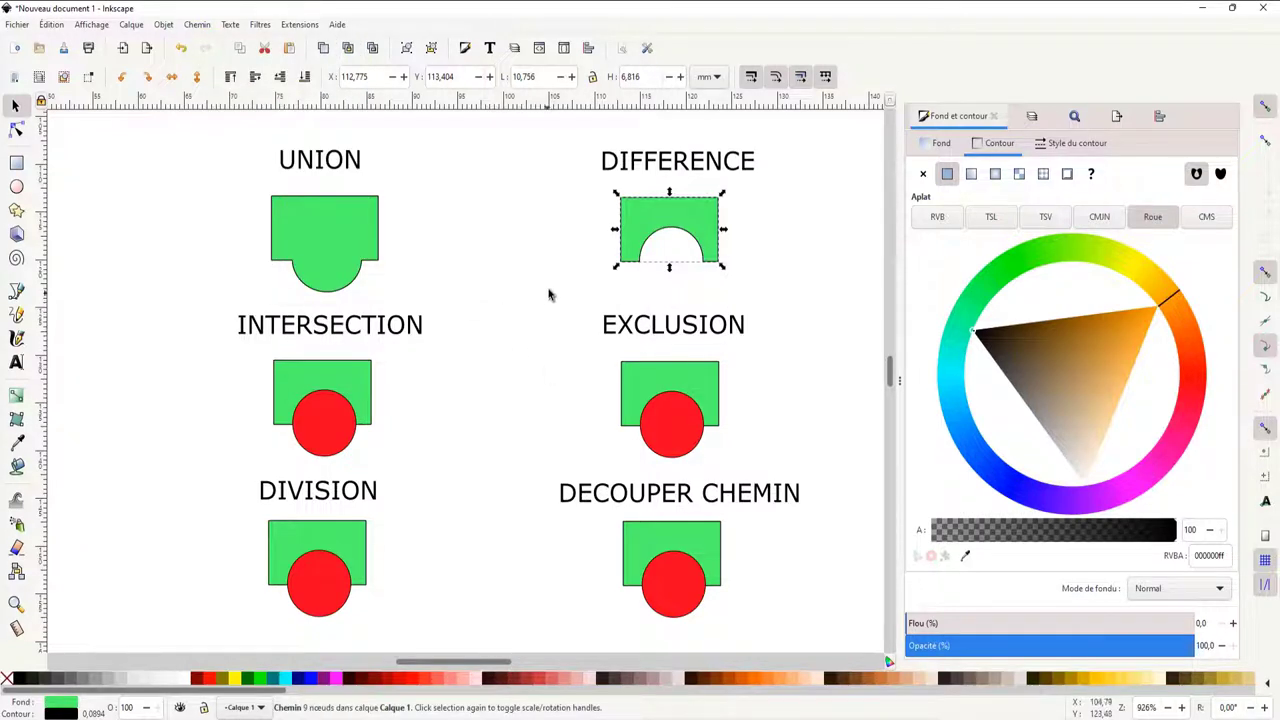
left_click(575, 272)
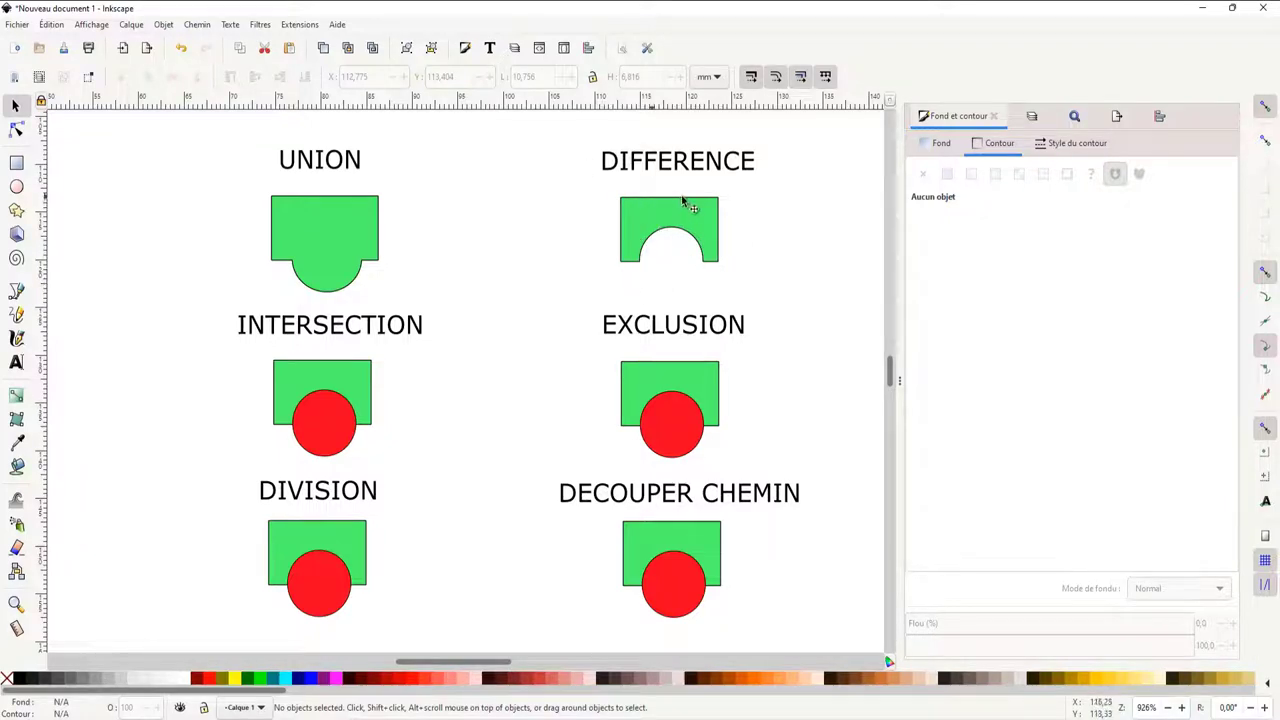
left_click(709, 240)
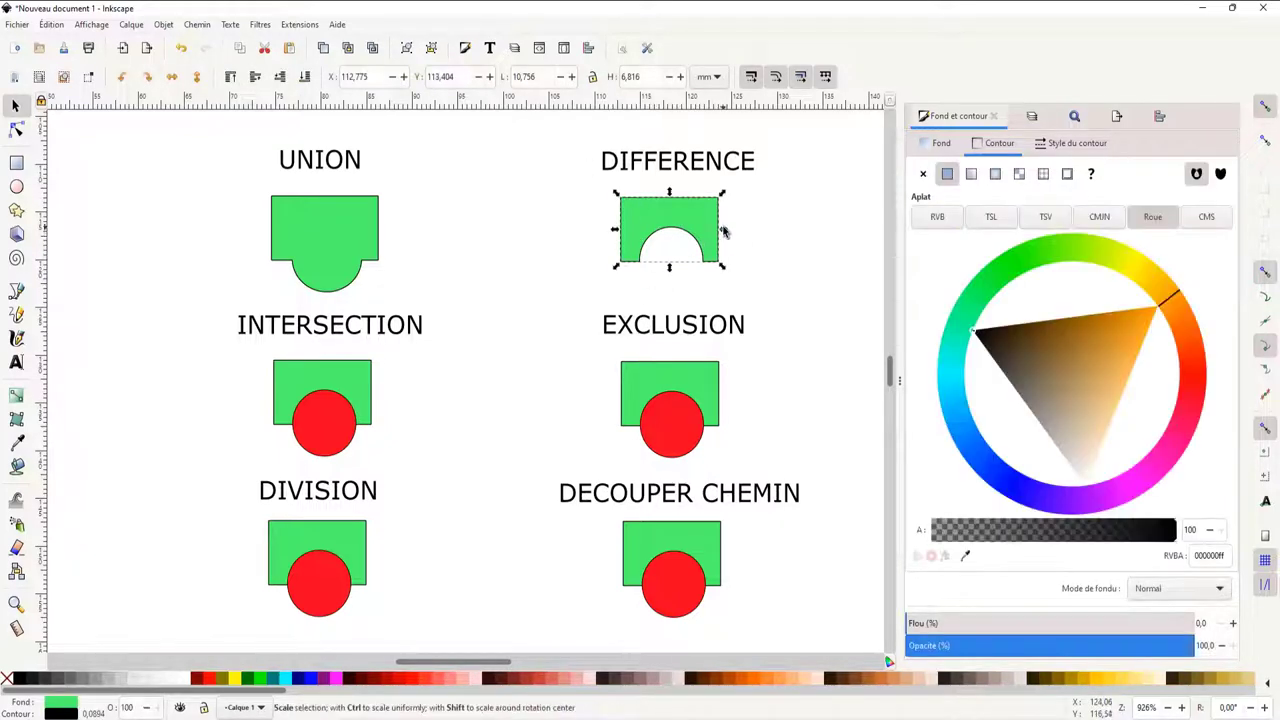
left_click(815, 264)
Step: Intersect the INTERSECTION rectangle and circle into a green half-disc, redoing it after an undo
left_click_drag(217, 356, 437, 457)
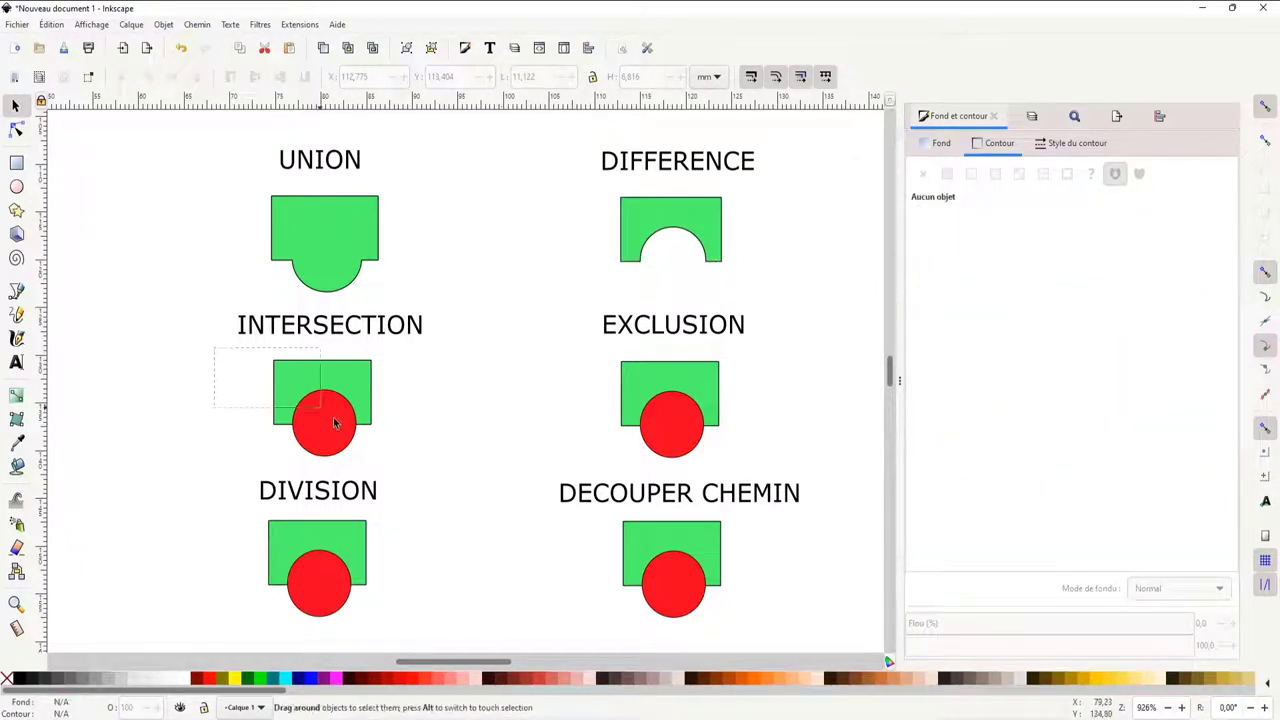
left_click(196, 24)
left_click(209, 128)
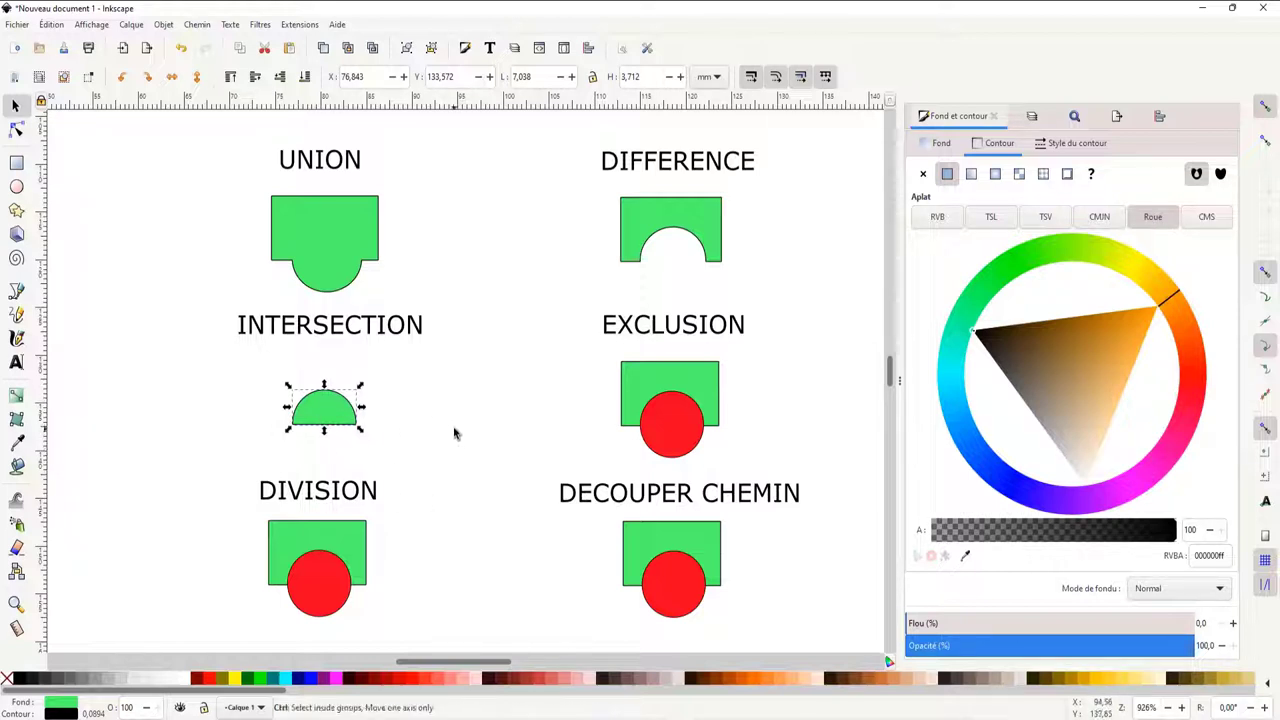
key("ctrl+z")
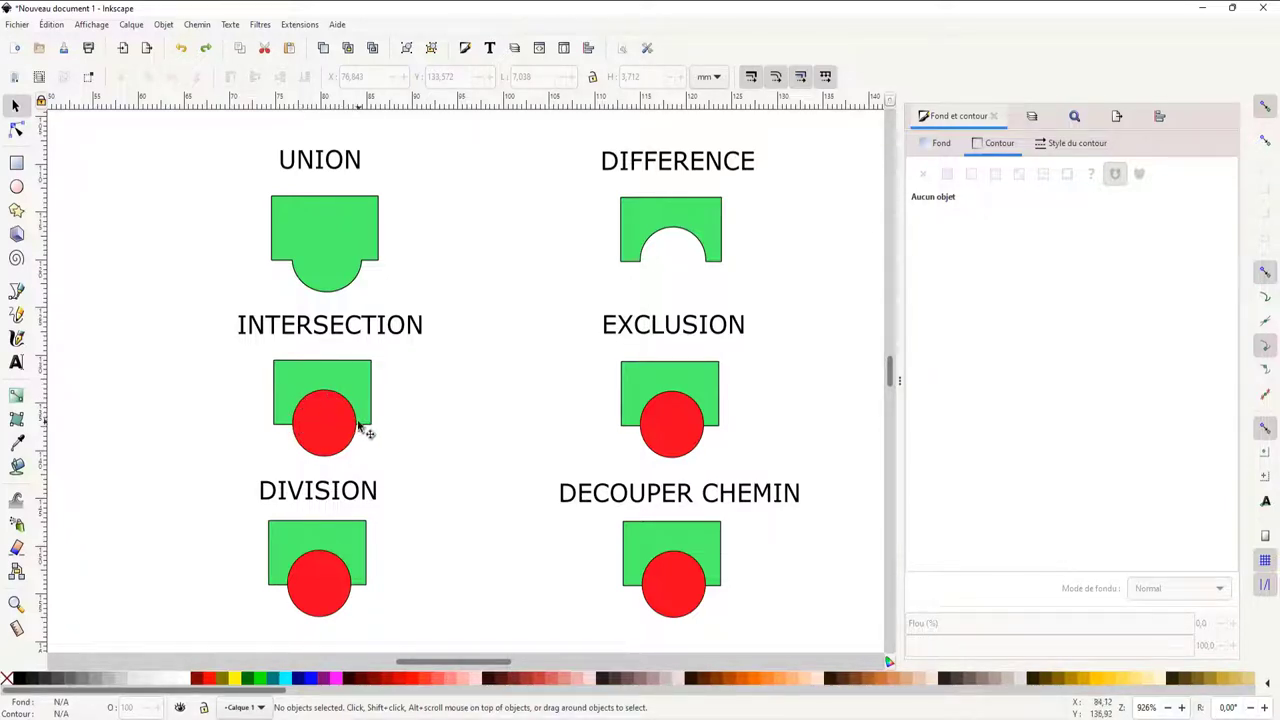
left_click_drag(230, 355, 412, 460)
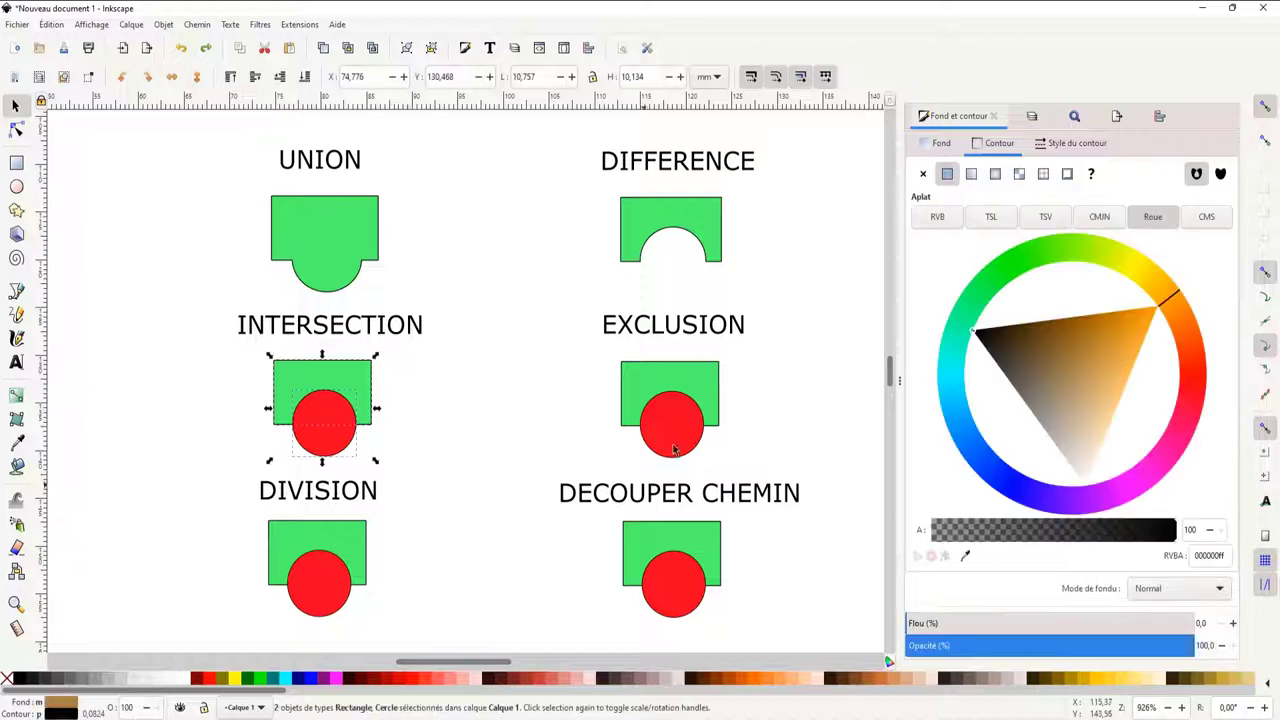
left_click(197, 24)
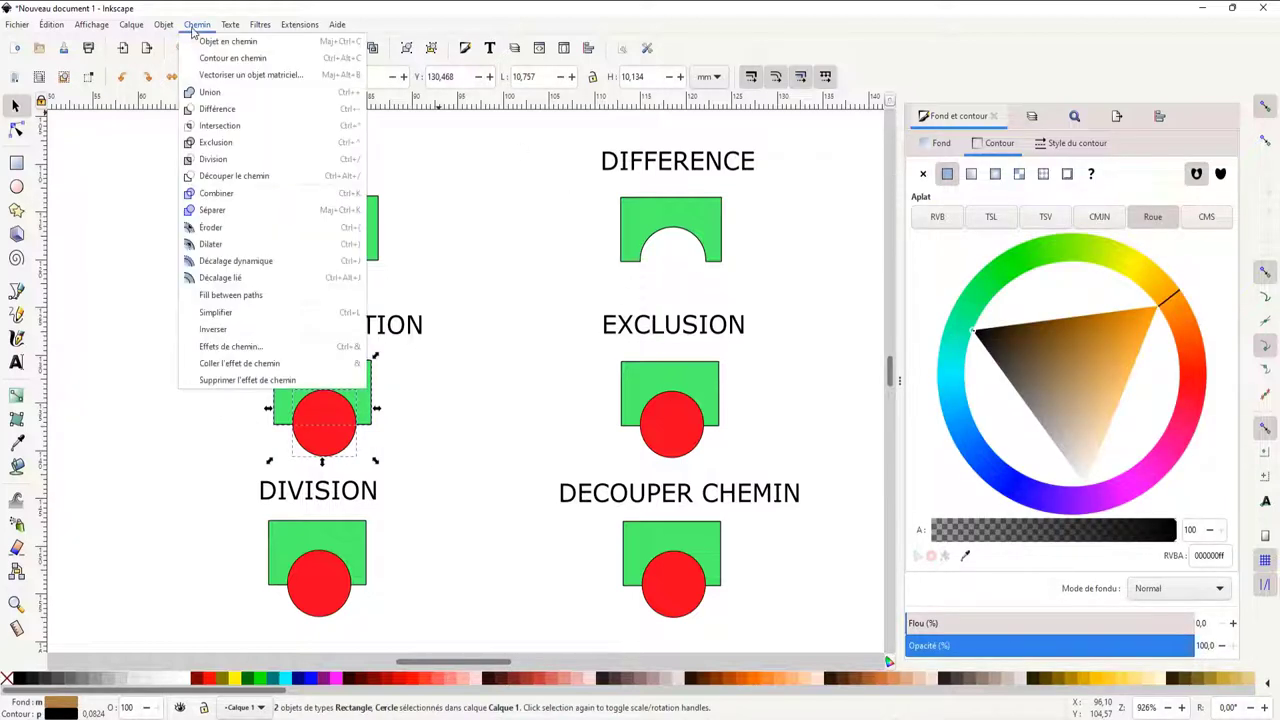
left_click(213, 128)
left_click(437, 443)
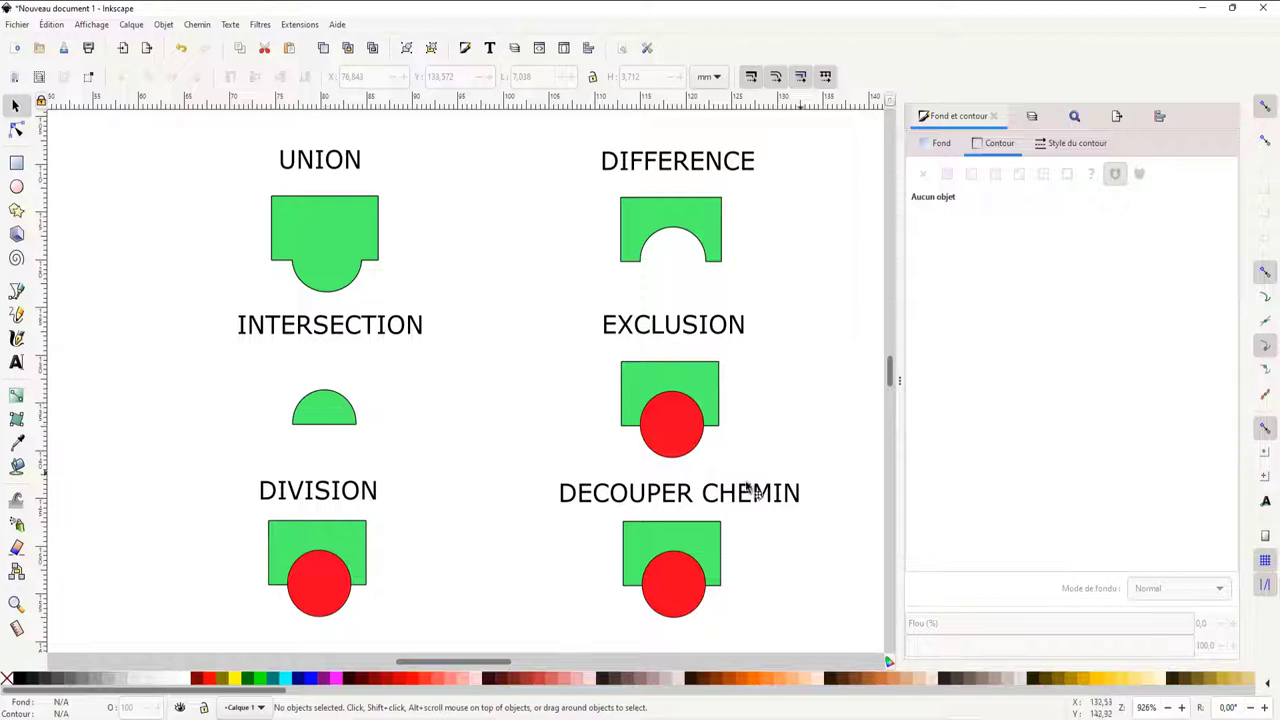
Step: Combine the EXCLUSION rectangle and circle with Path > Exclusion, leaving their overlap hollow
left_click_drag(577, 349, 764, 466)
left_click(198, 25)
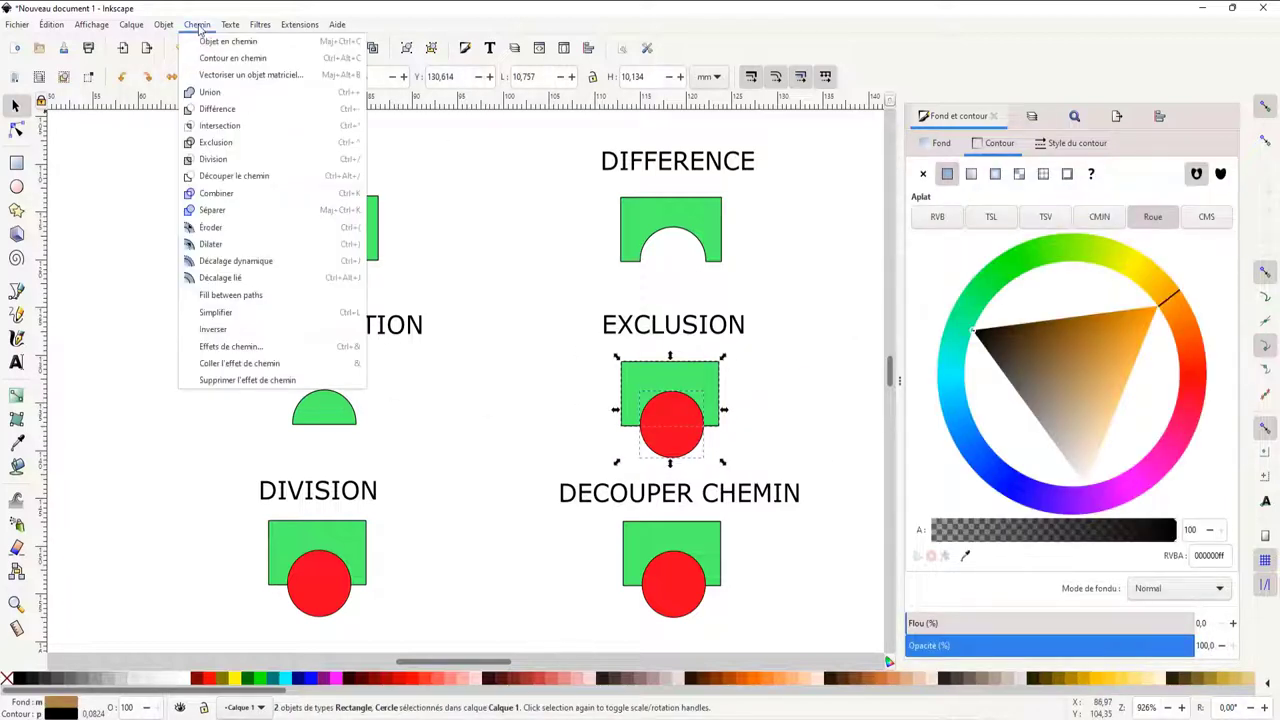
left_click(212, 139)
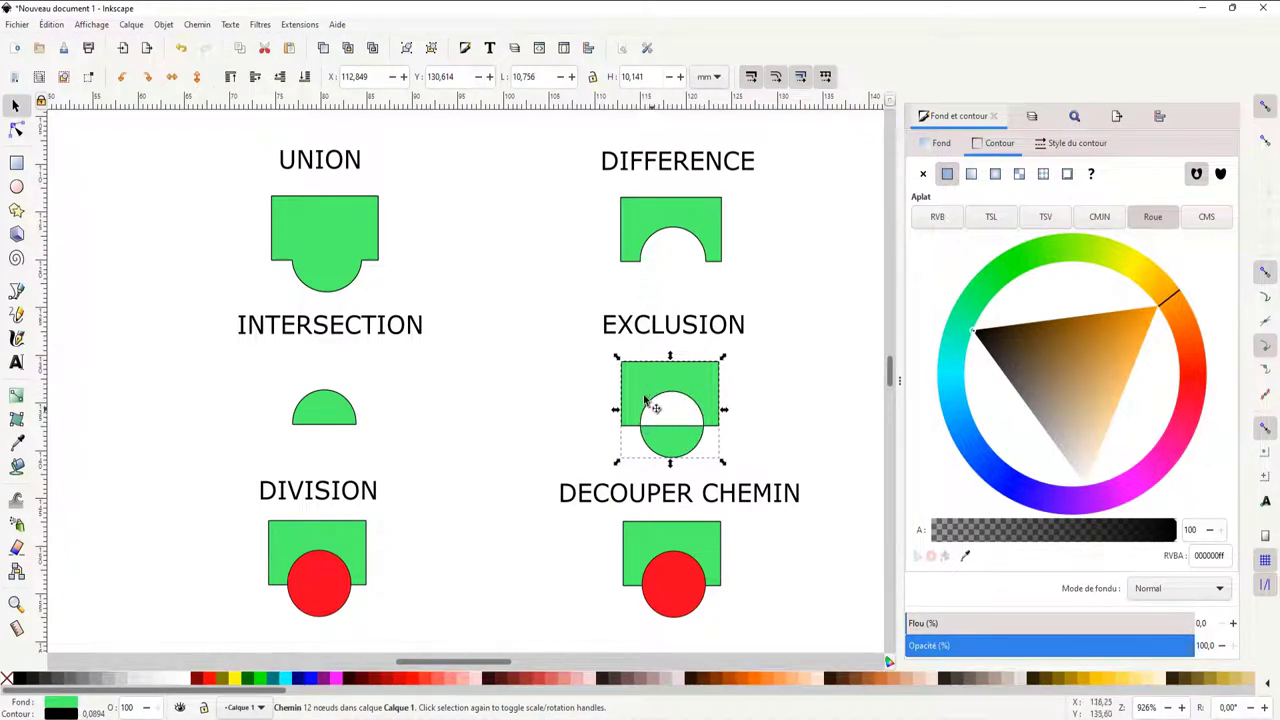
left_click(766, 423)
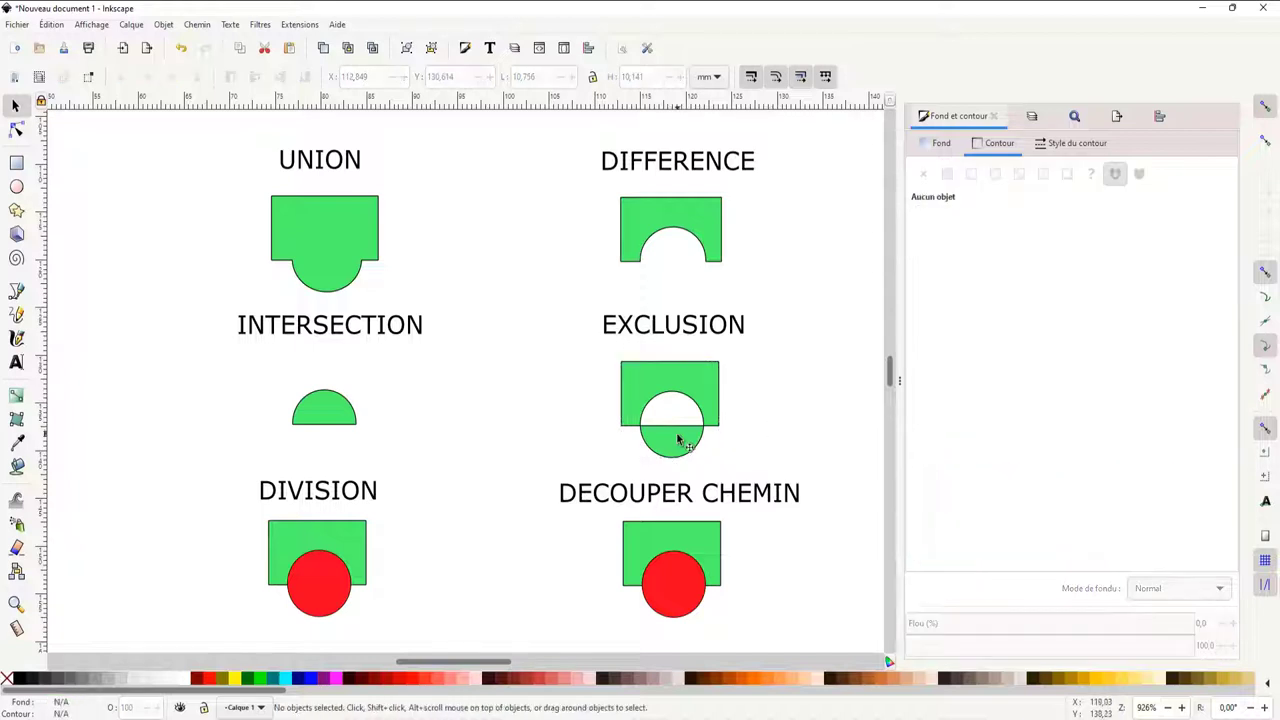
Step: Widen the EXCLUSION shape slightly and nudge it upward
left_click(677, 437)
left_click_drag(722, 465, 730, 466)
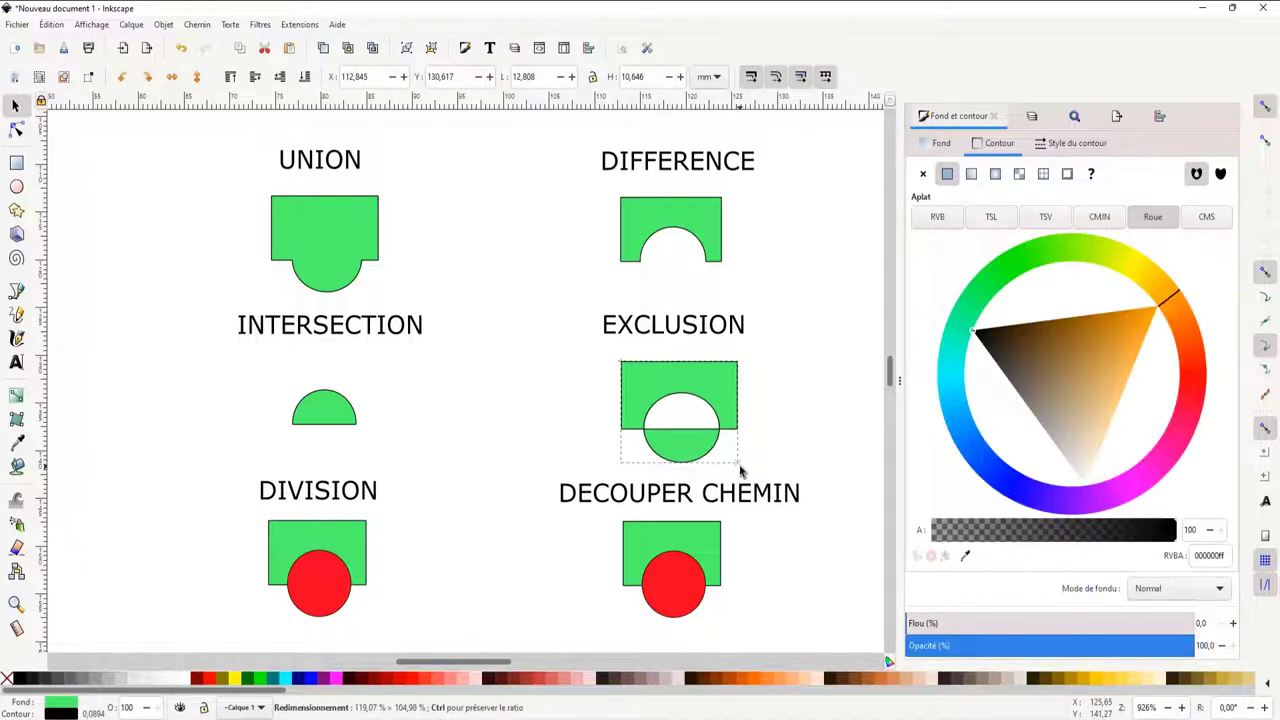
left_click(680, 450)
left_click(778, 448)
left_click(697, 432)
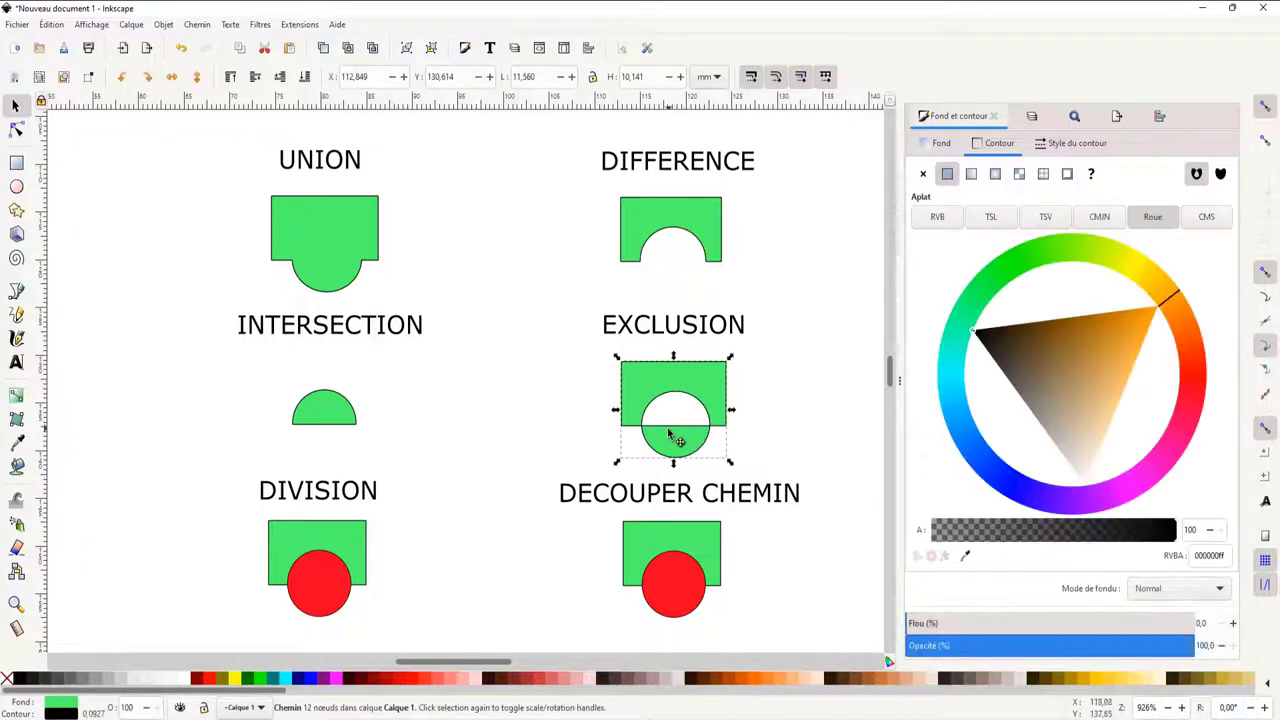
left_click_drag(674, 440, 674, 434)
left_click_drag(222, 520, 455, 630)
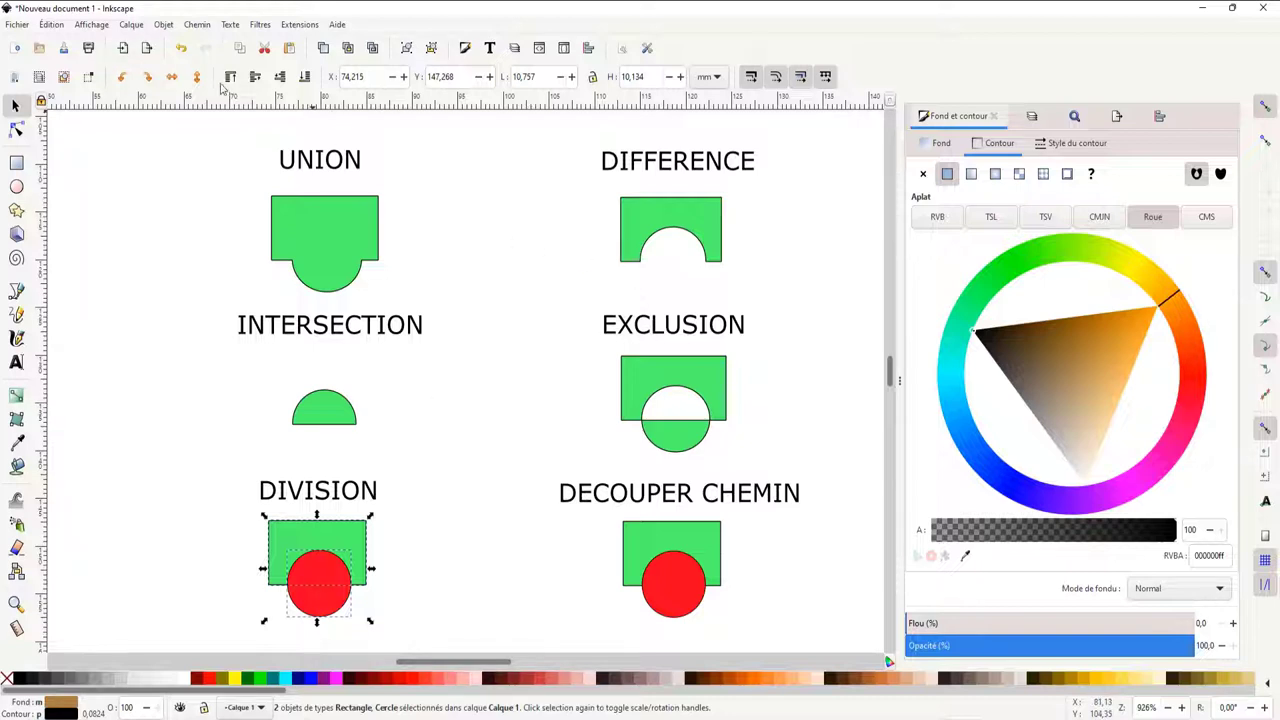
Step: Split the DIVISION rectangle with the circle using Path > Division
left_click(163, 24)
left_click(163, 24)
left_click(197, 24)
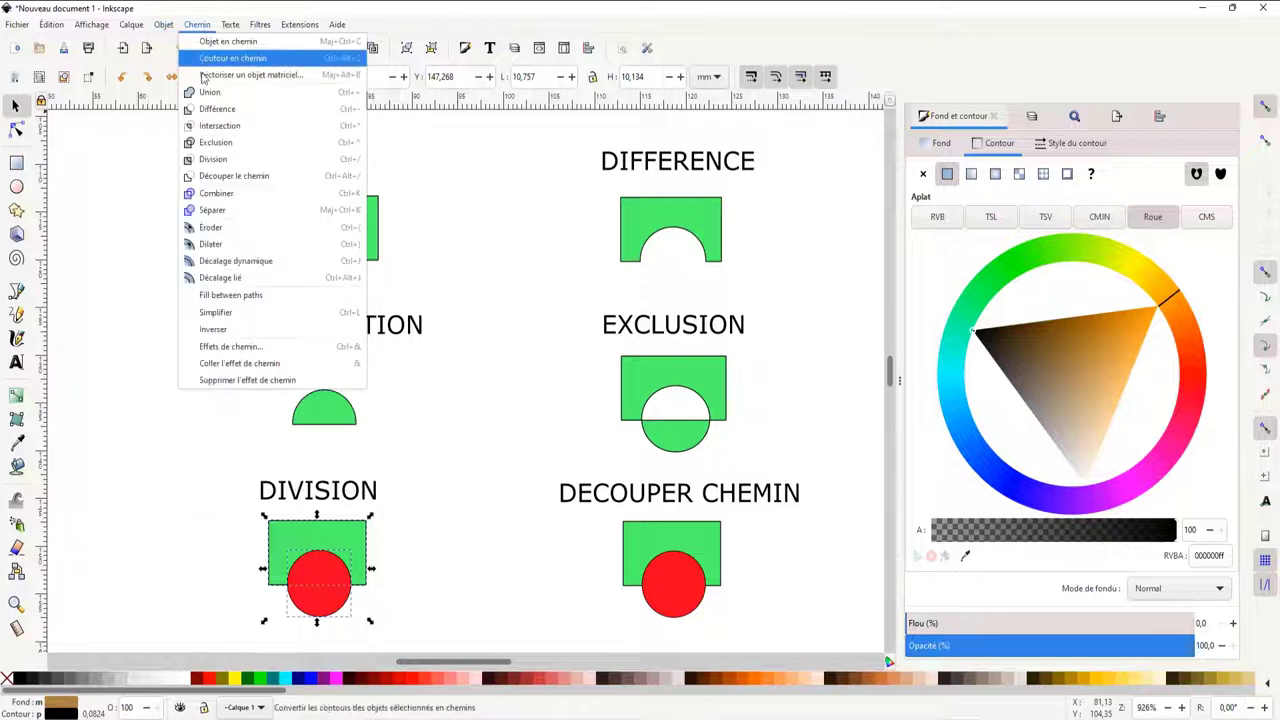
left_click(205, 159)
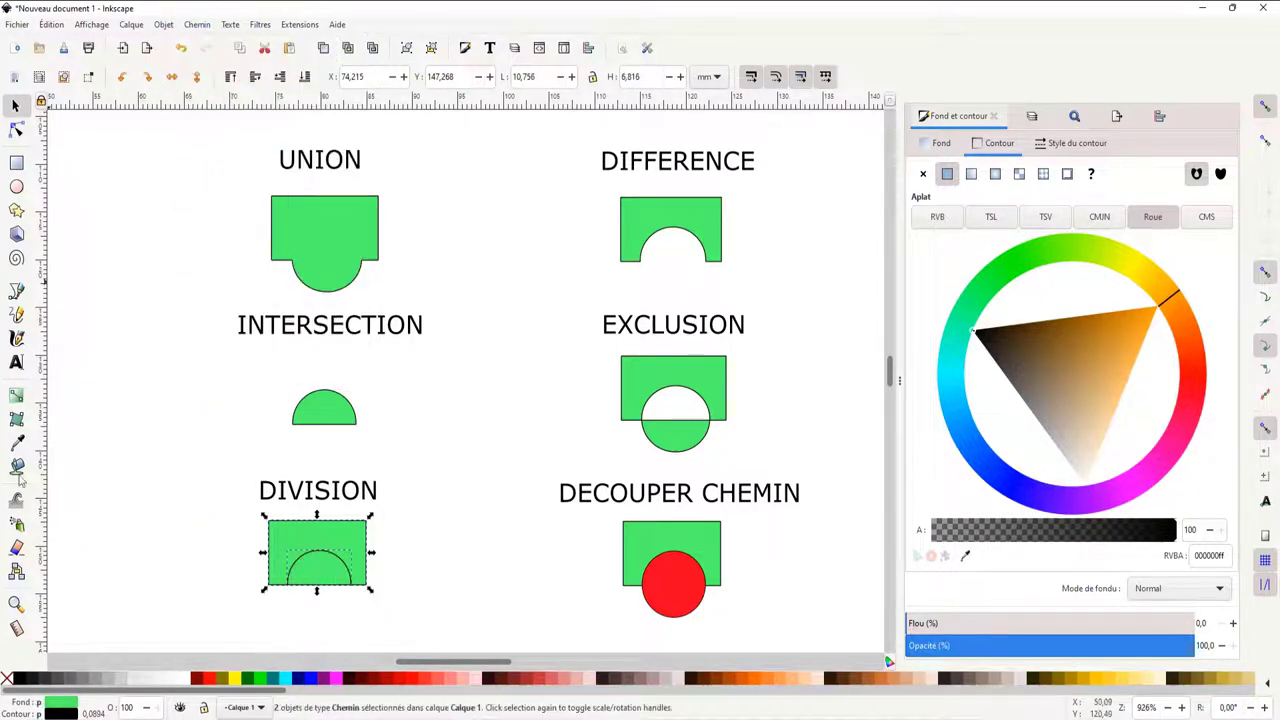
left_click(459, 545)
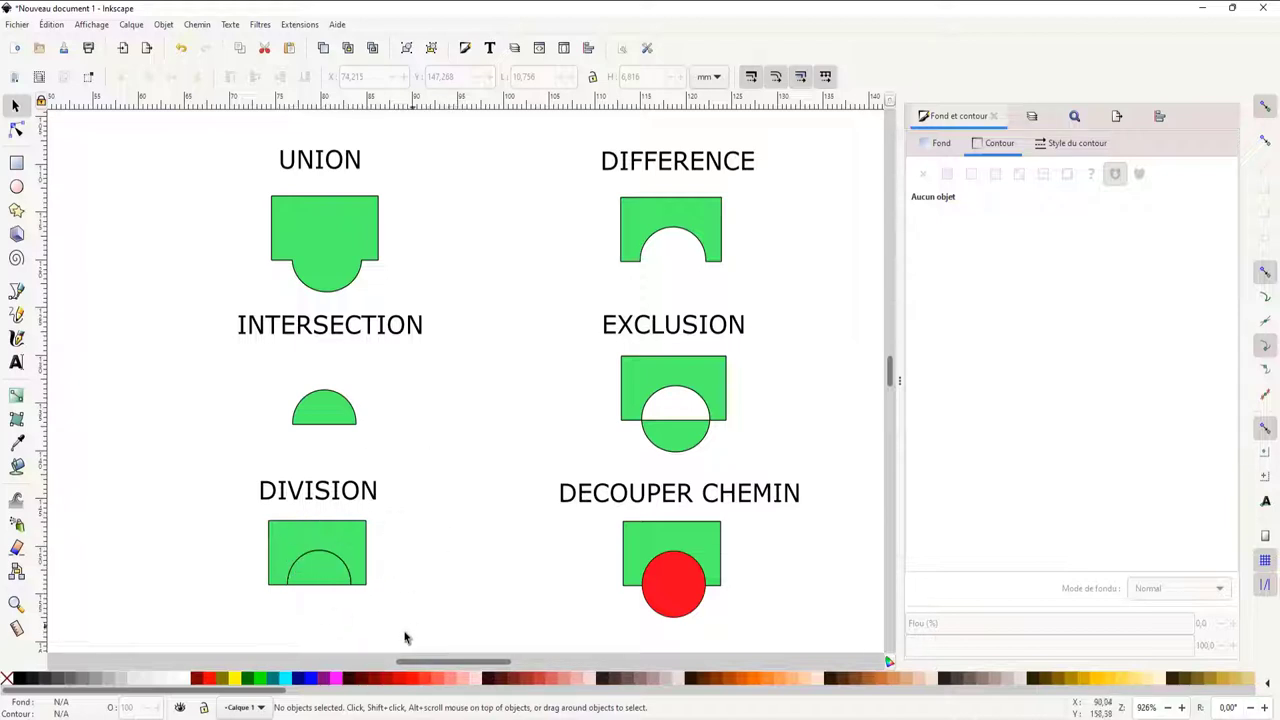
Step: Move the lower green half-disc piece just below the arched DIVISION rectangle
left_click(322, 576)
left_click_drag(320, 576, 318, 618)
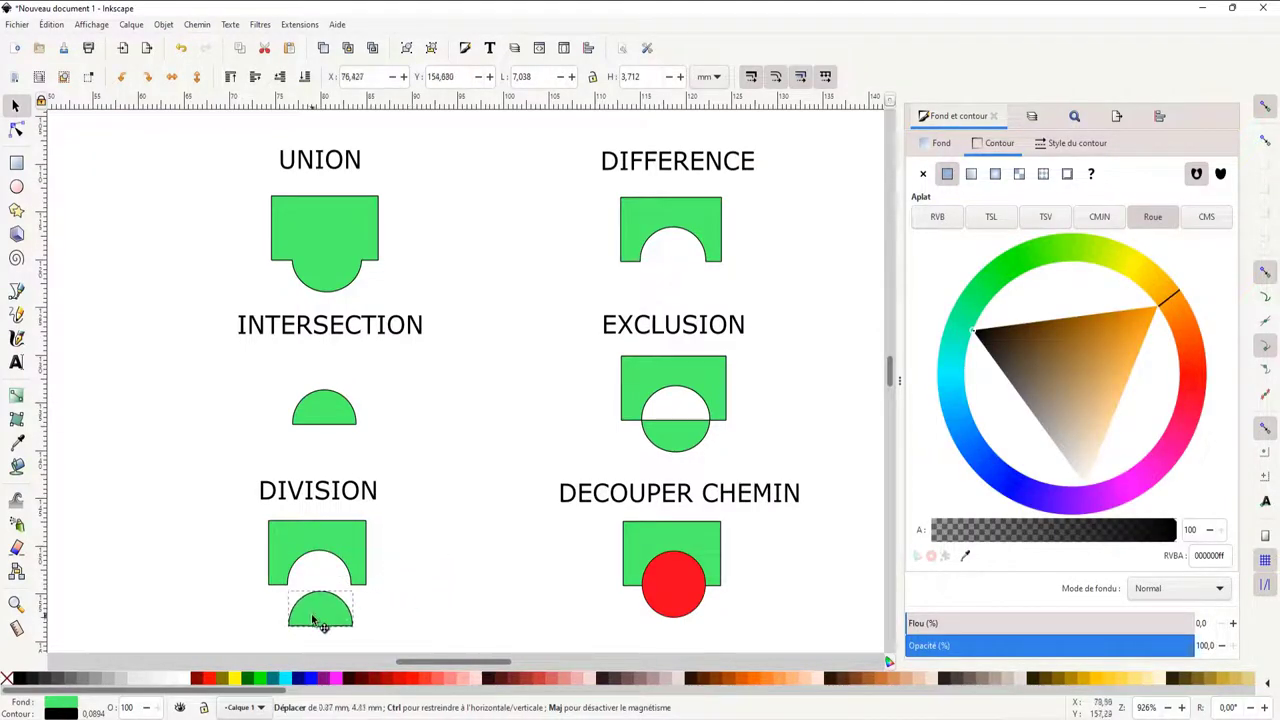
left_click_drag(407, 585, 313, 622)
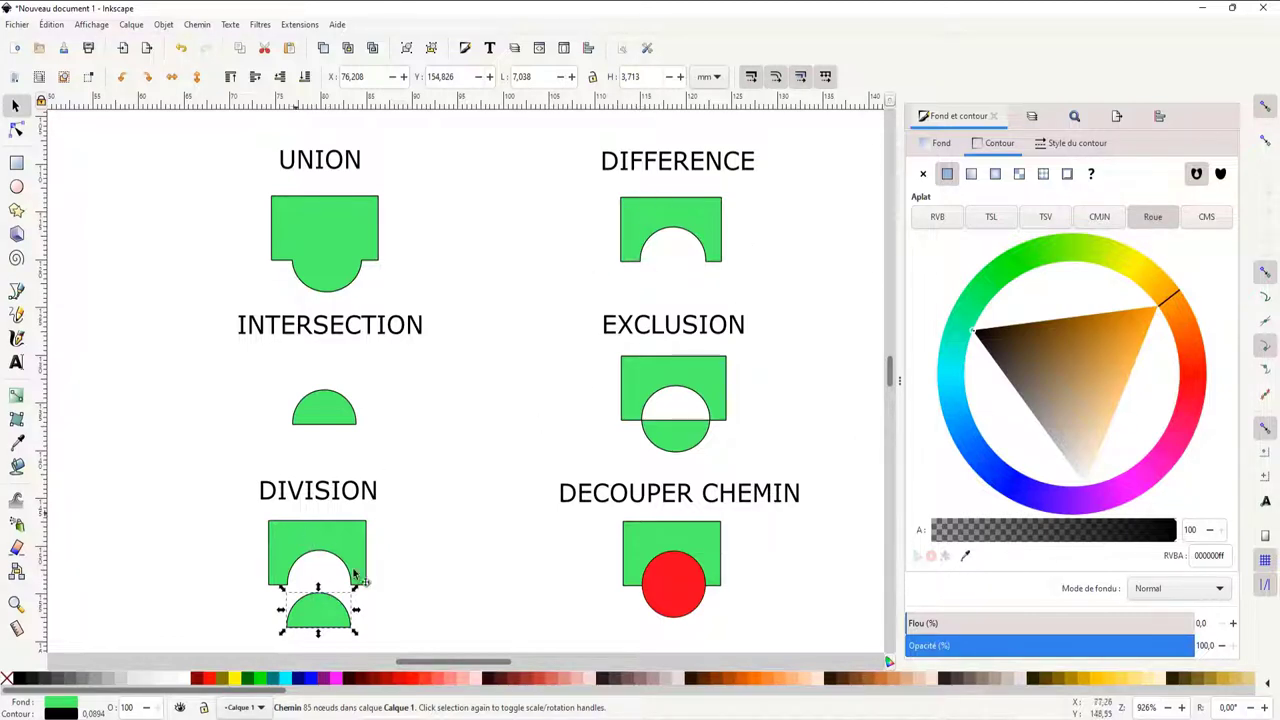
left_click_drag(319, 612, 322, 592)
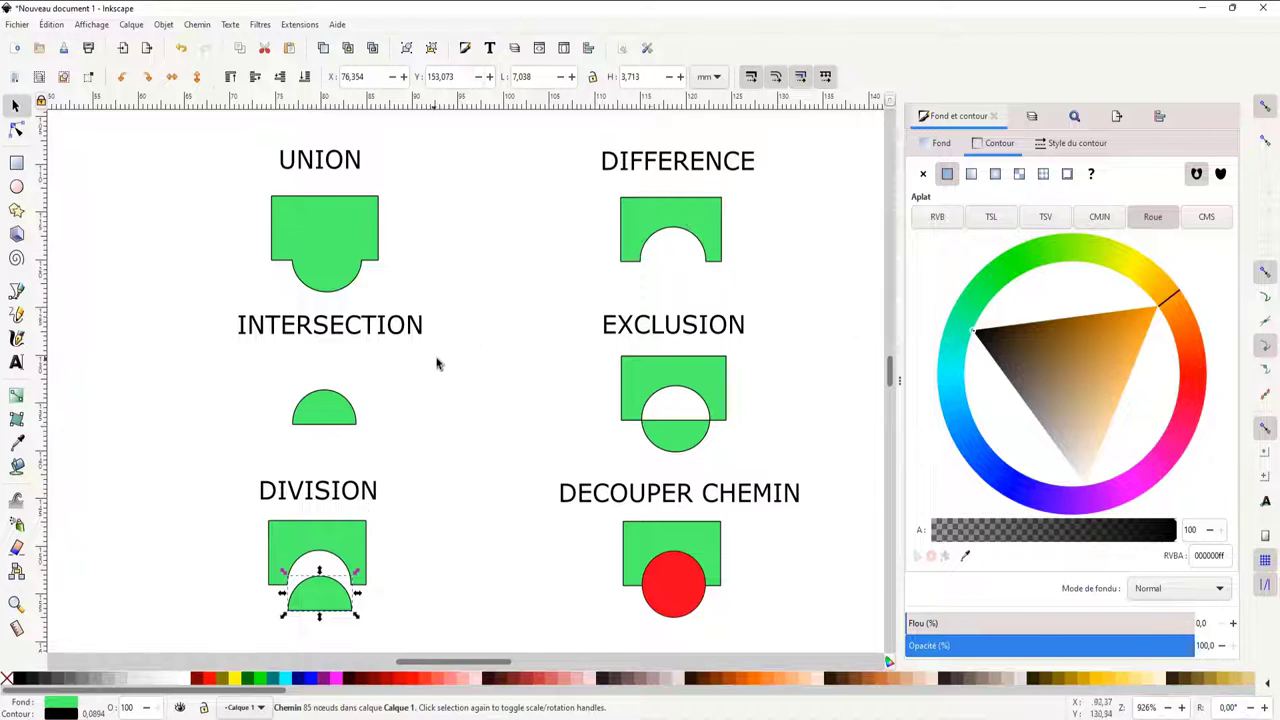
left_click(497, 601)
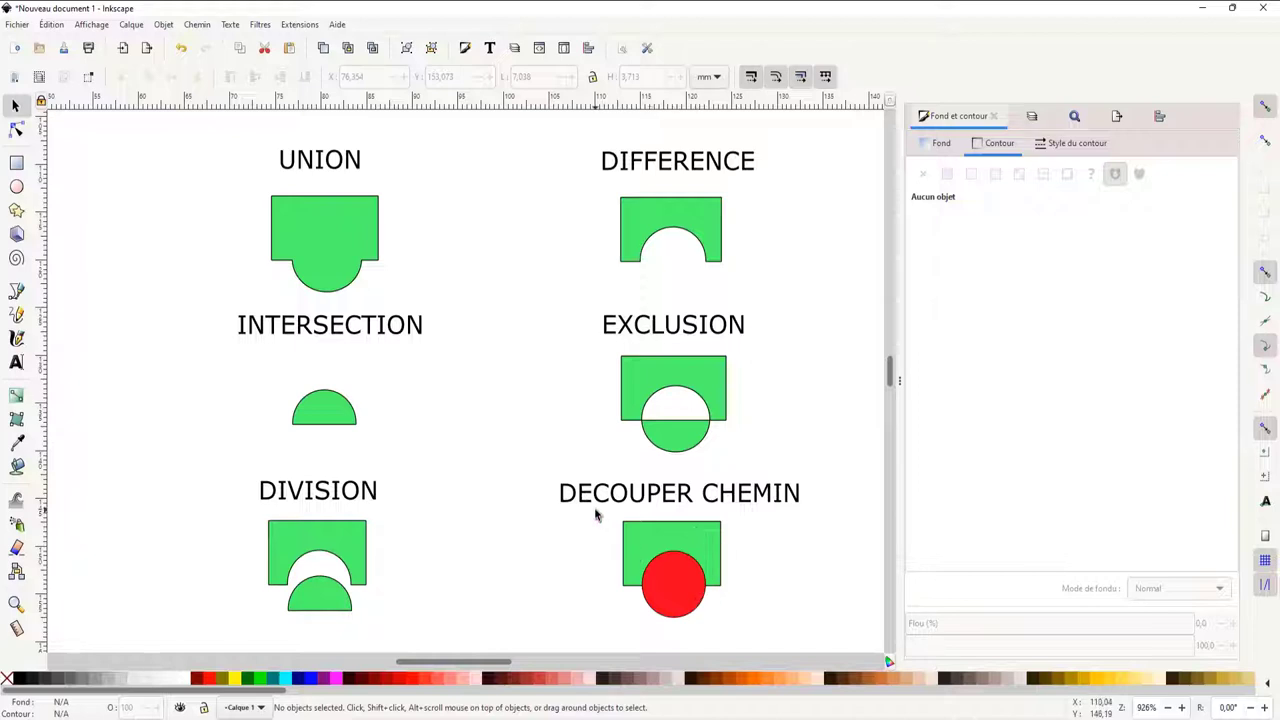
Step: Cut the DECOUPER CHEMIN rectangle's outline with the circle using Path > Cut Path
left_click_drag(595, 515, 766, 643)
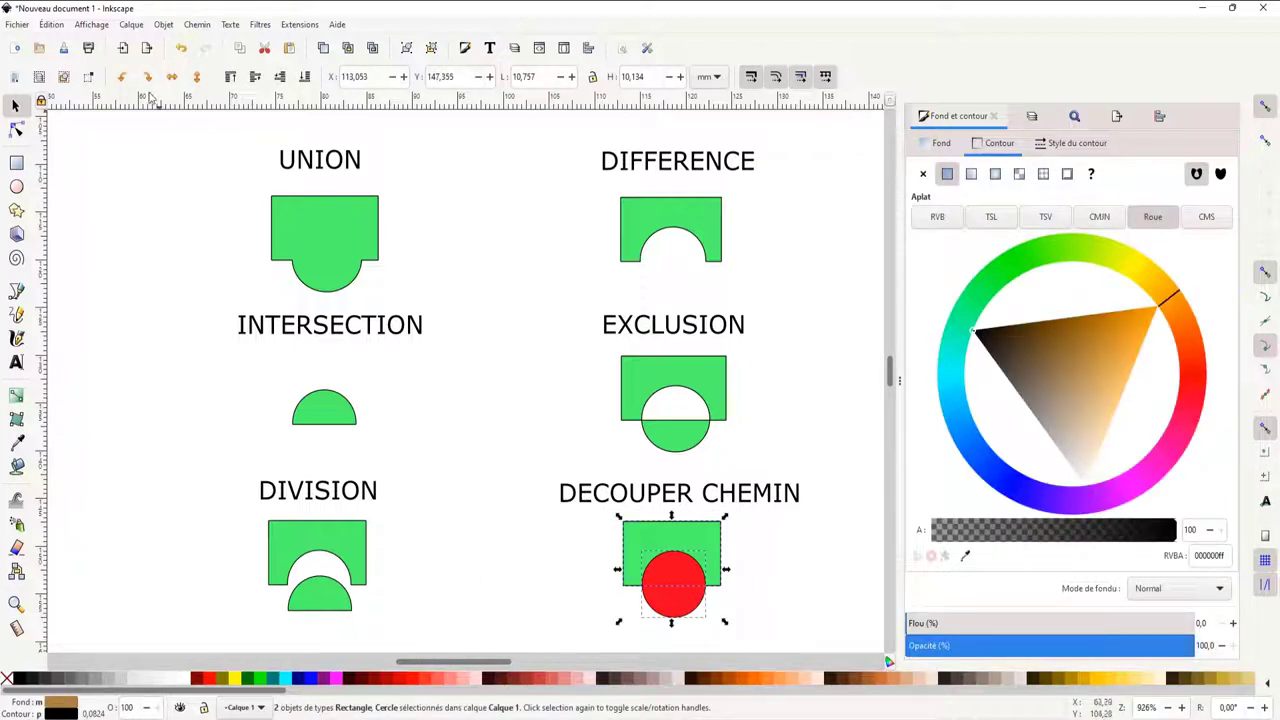
left_click(197, 24)
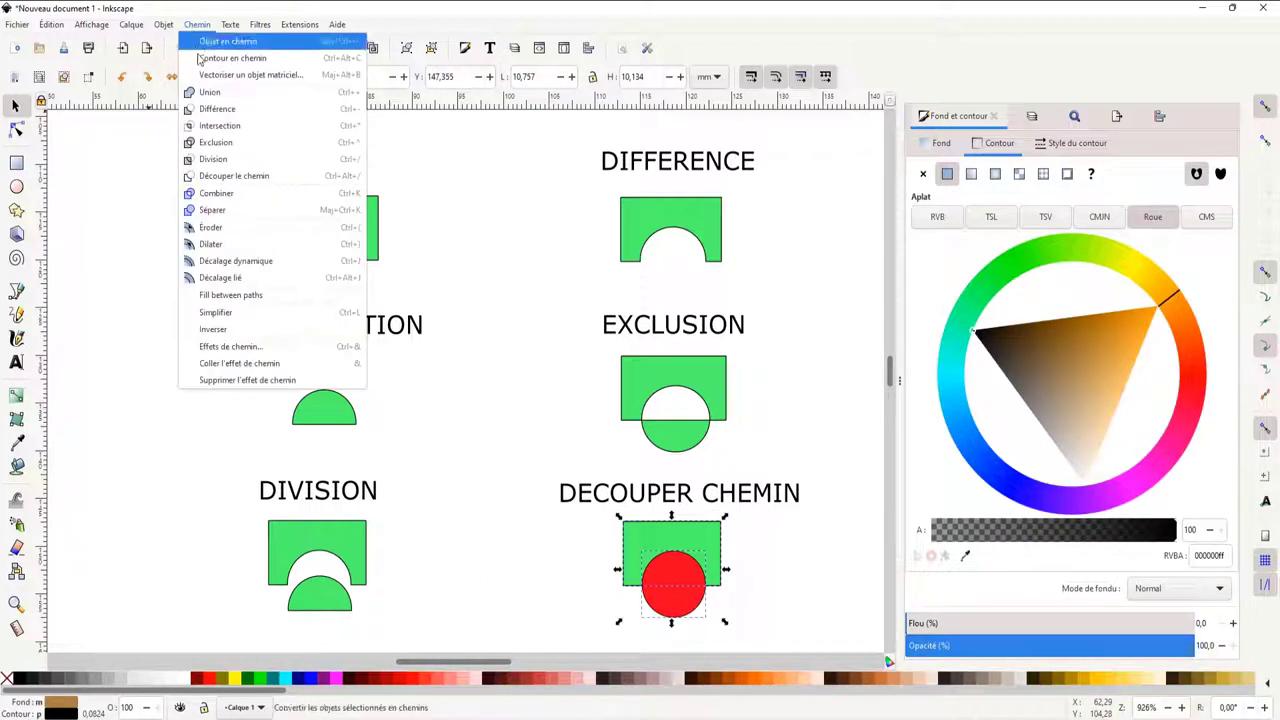
left_click(220, 176)
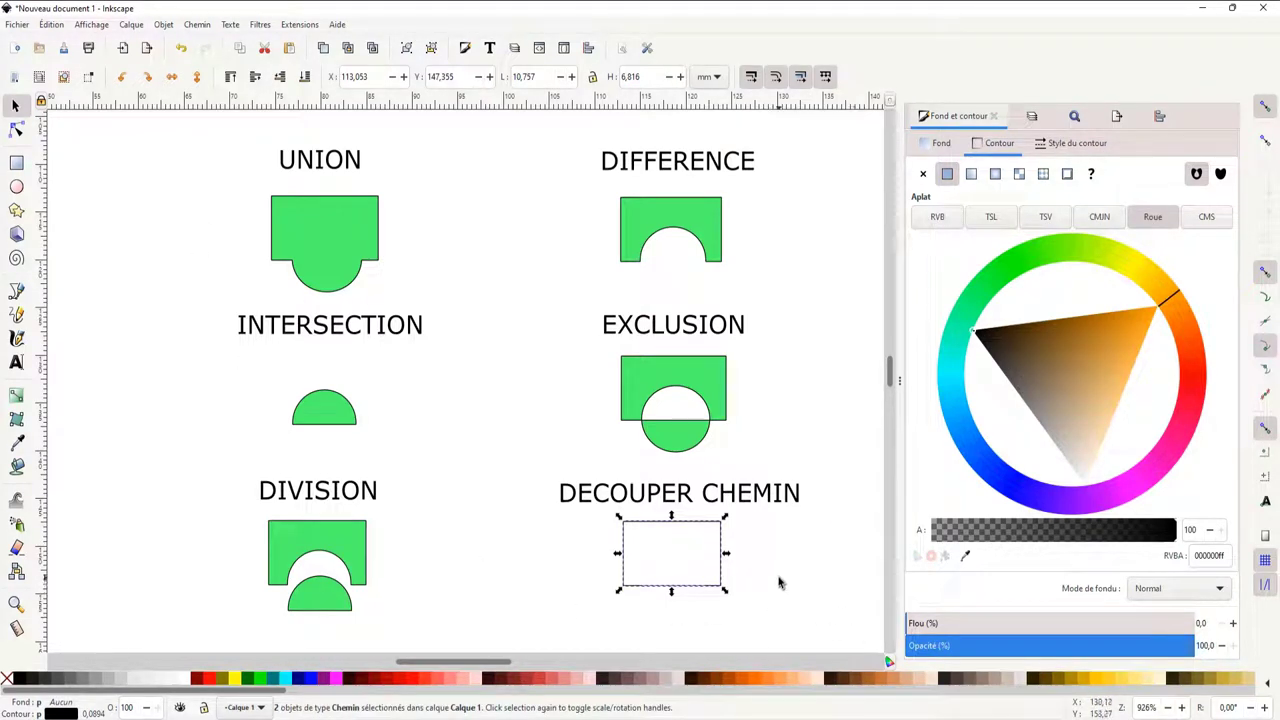
scroll(785, 585, "up", 4)
left_click_drag(620, 471, 817, 445)
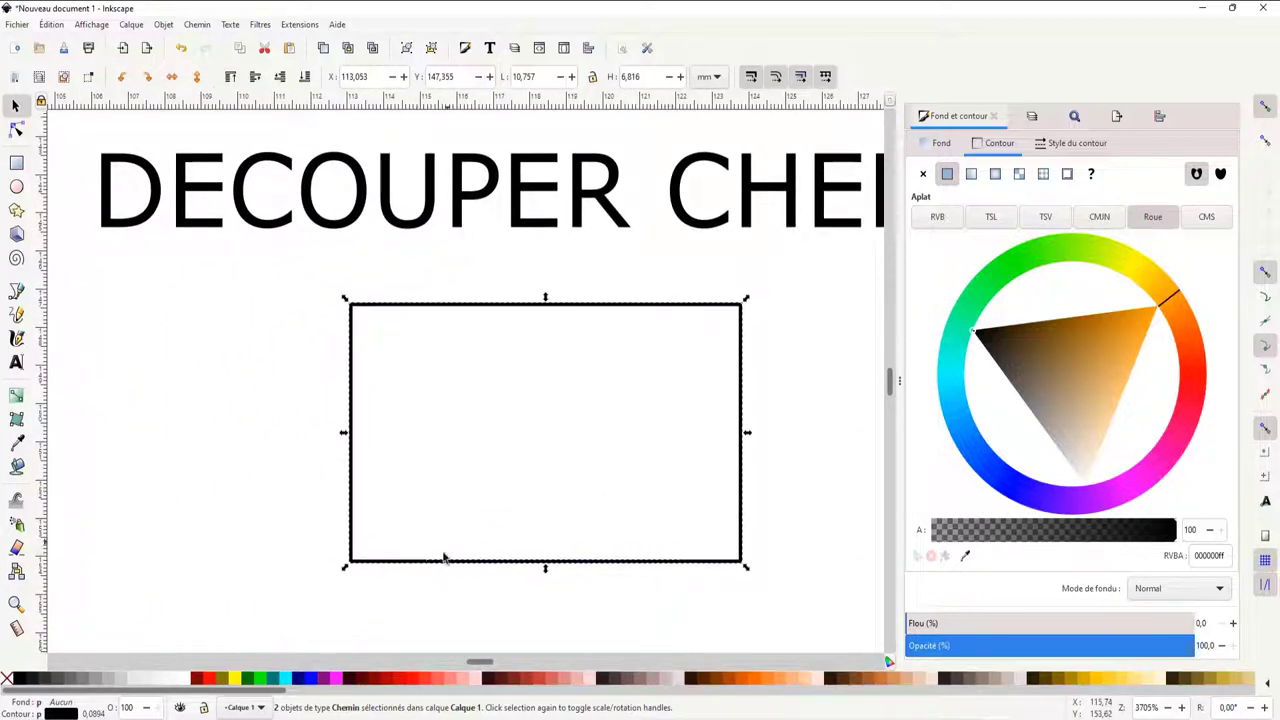
Step: Drag the cut bottom edge segment downward so it sits detached below the outline
left_click(549, 603)
left_click(543, 562)
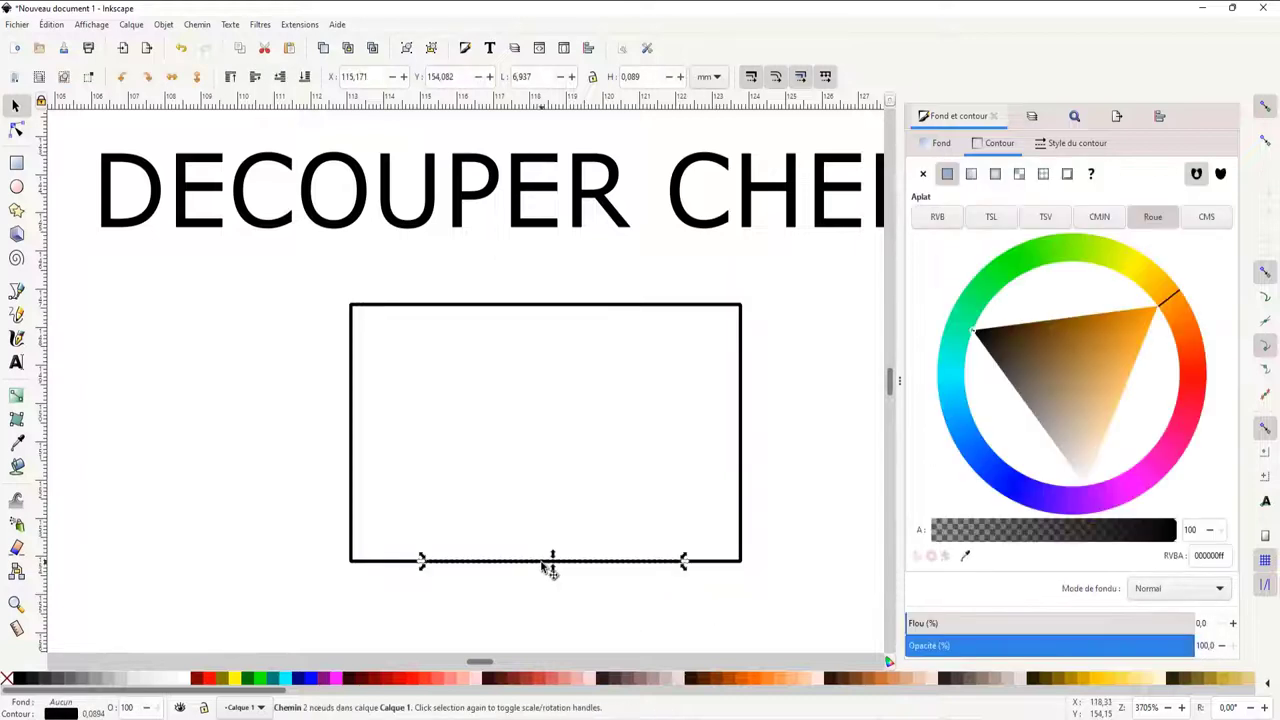
left_click(352, 509)
left_click(566, 561)
left_click_drag(566, 570, 565, 612)
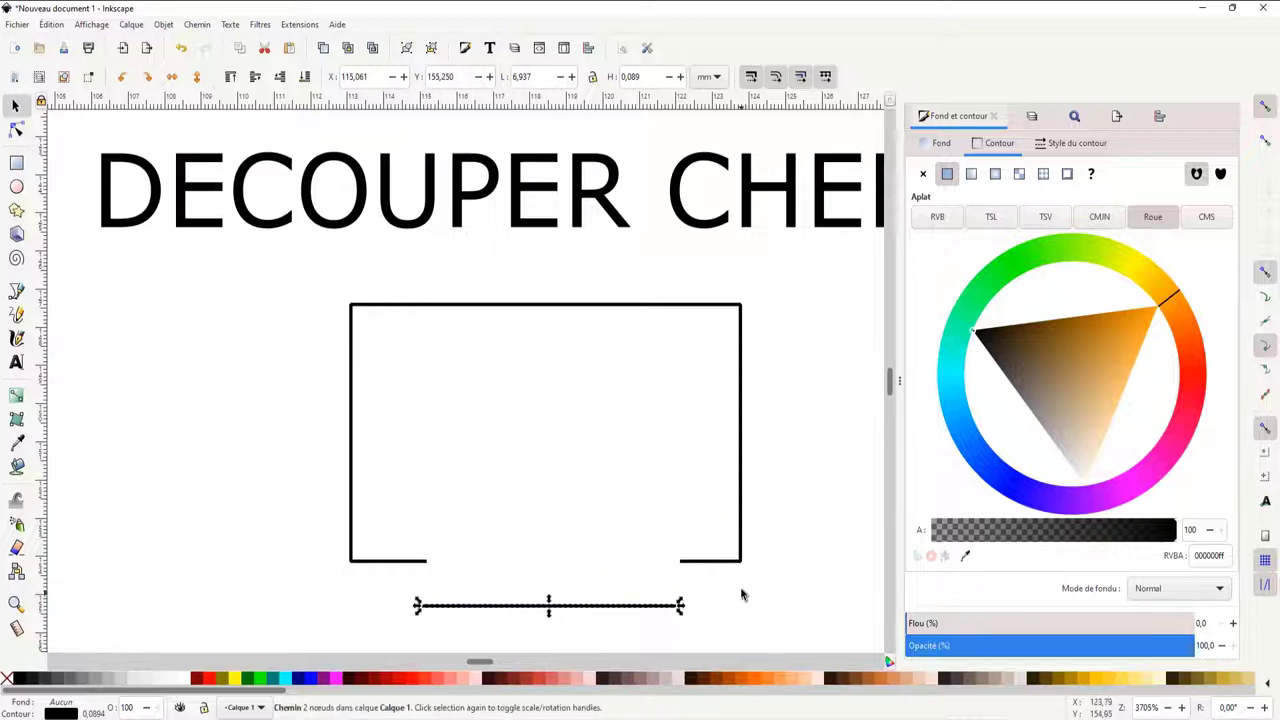
scroll(743, 590, "down", 2, "ctrl")
scroll(745, 582, "down", 2, "ctrl")
scroll(714, 543, "down", 2)
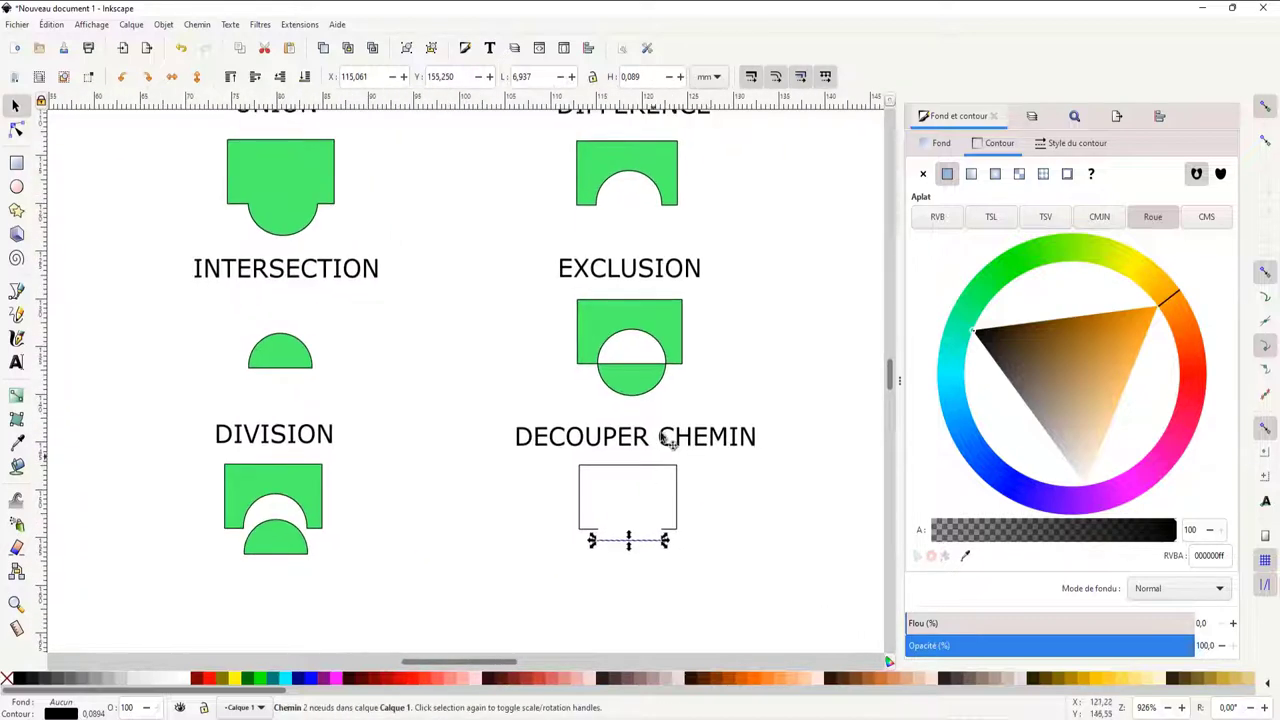
left_click(728, 594)
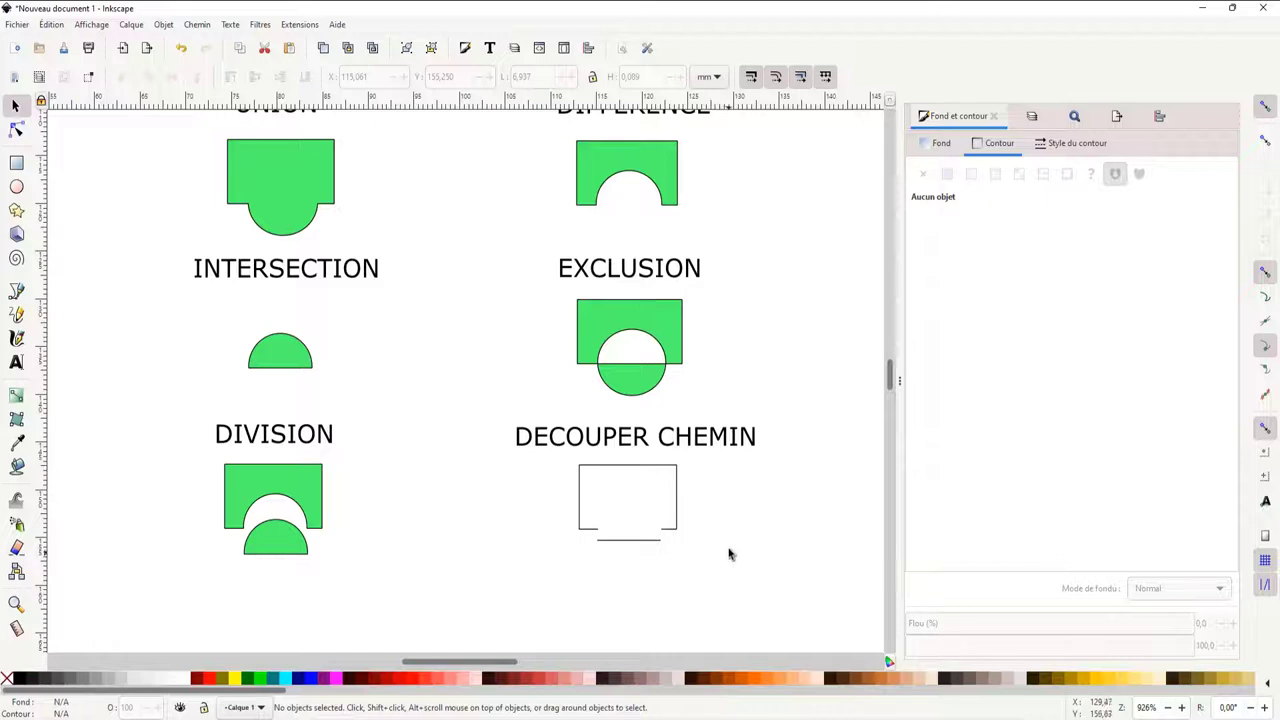
mouse_move(733, 555)
left_mouse_down()
mouse_move(783, 585)
mouse_move(777, 600)
left_mouse_up()
Step: Delete all six path-operation demos and their titles from the canvas
scroll(775, 595, "down", 6, "ctrl")
scroll(770, 590, "up", 6, "ctrl")
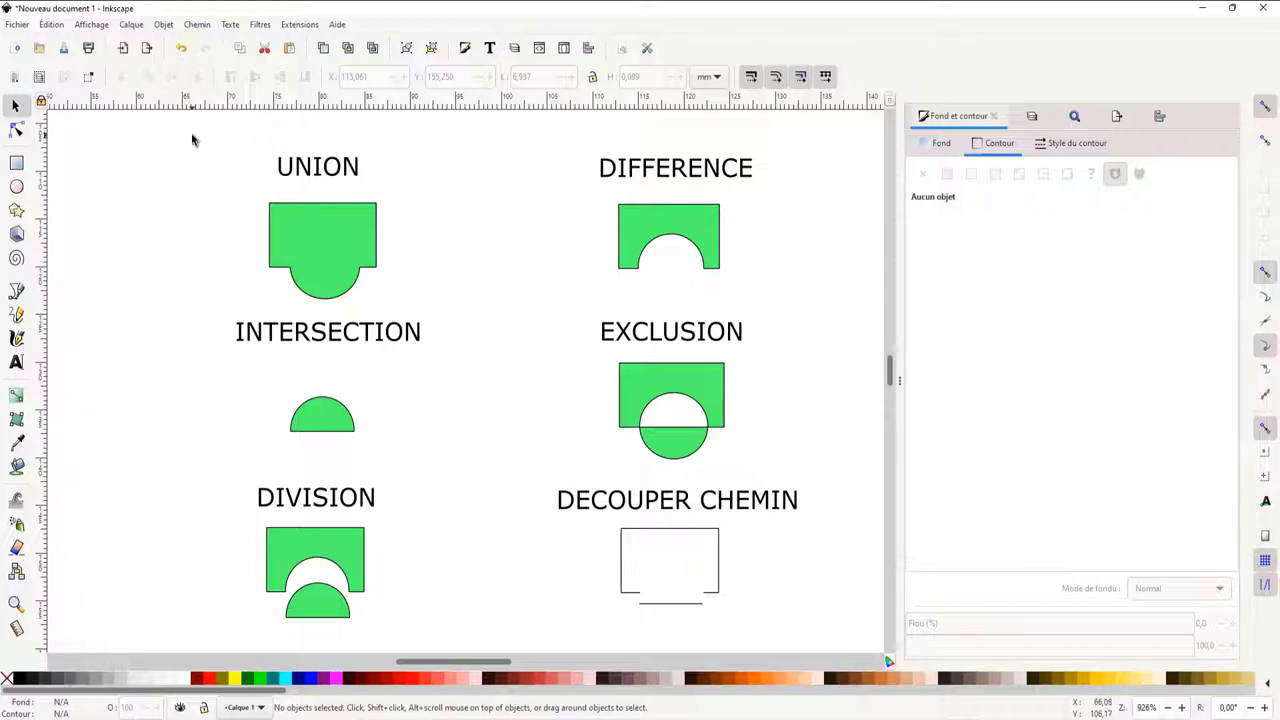
left_click_drag(193, 140, 826, 622)
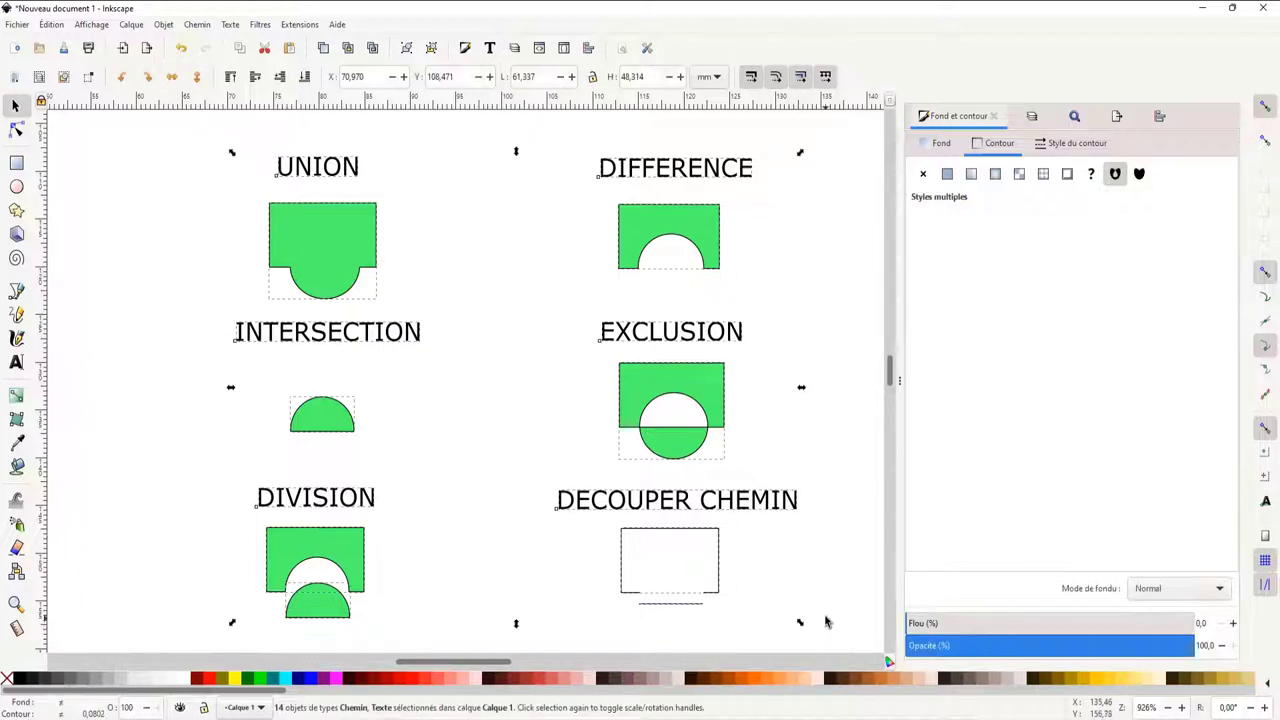
key("Delete")
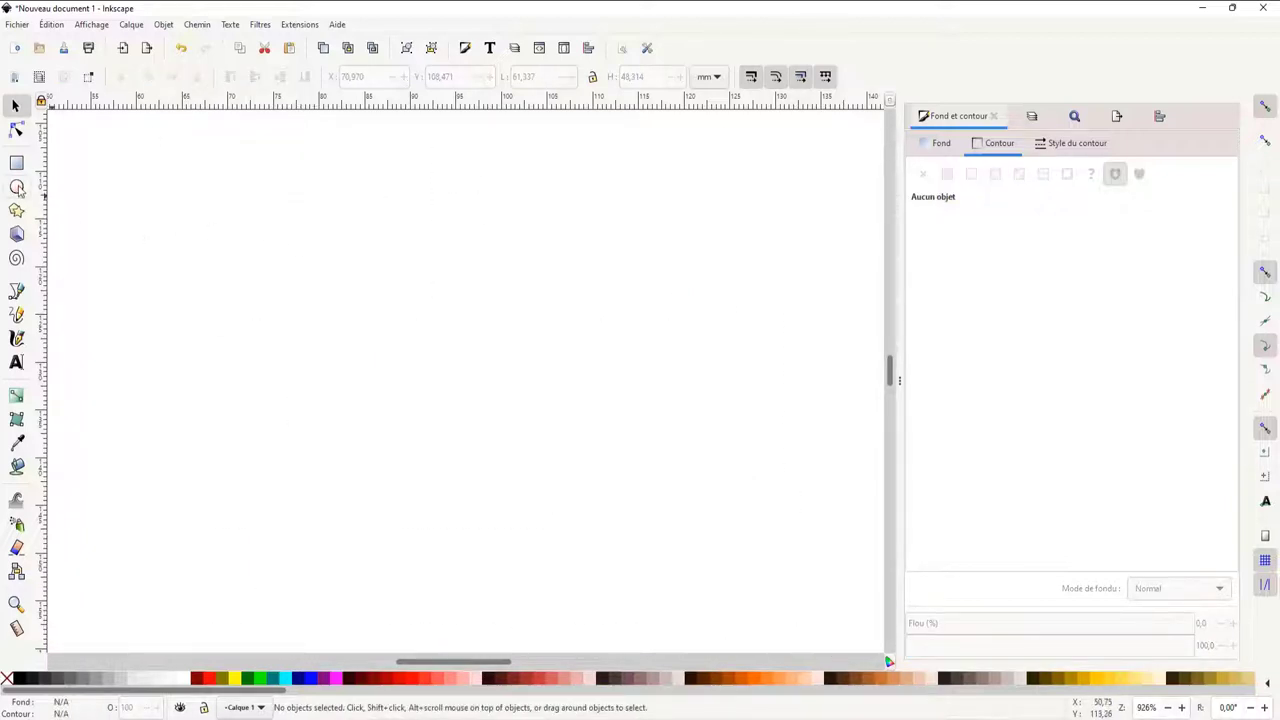
left_click(17, 188)
left_click_drag(279, 216, 484, 475)
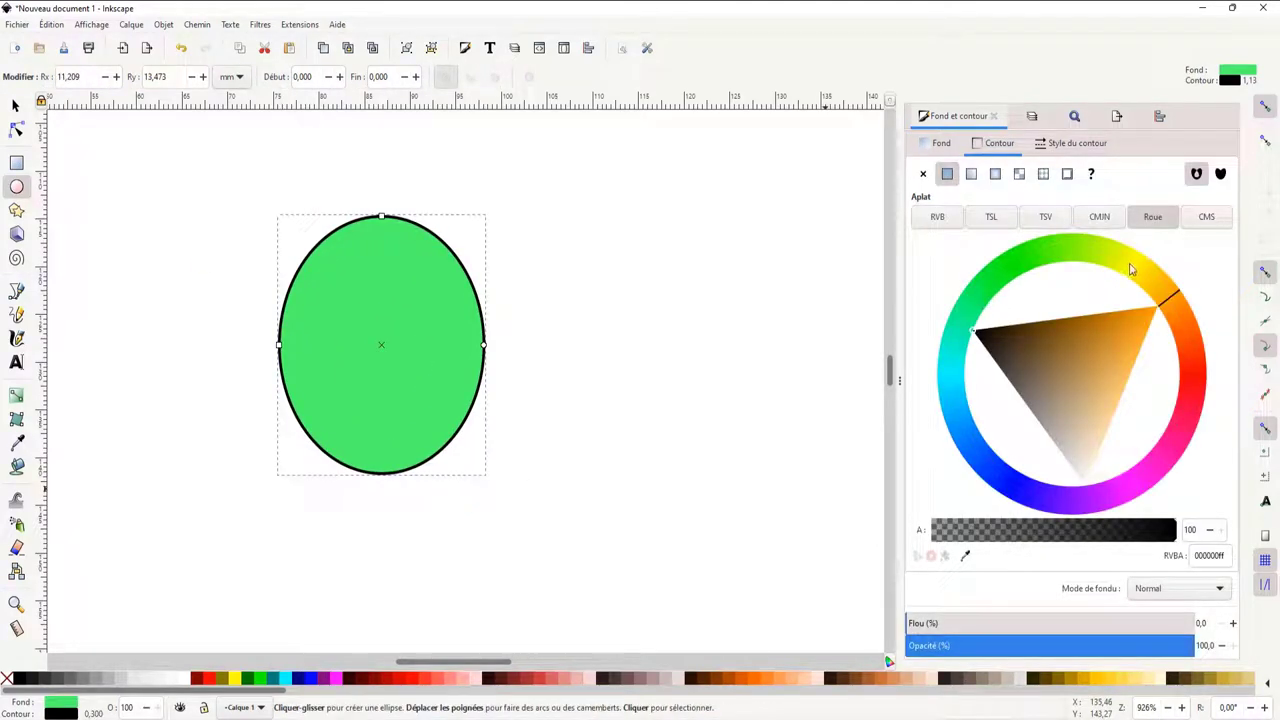
left_click(1131, 268)
mouse_move(1095, 350)
left_mouse_down()
mouse_move(1083, 346)
mouse_move(1146, 326)
mouse_move(1093, 297)
left_mouse_up()
key("ctrl+z")
key("ctrl+z")
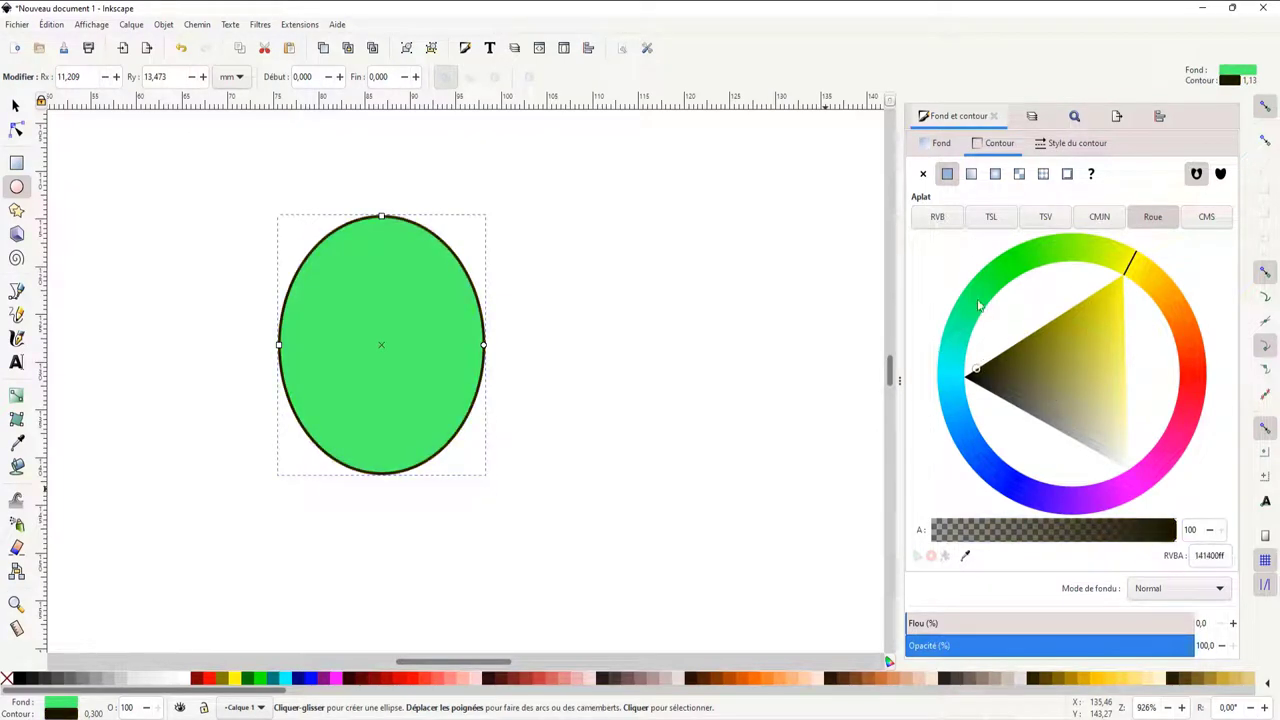
left_click(941, 143)
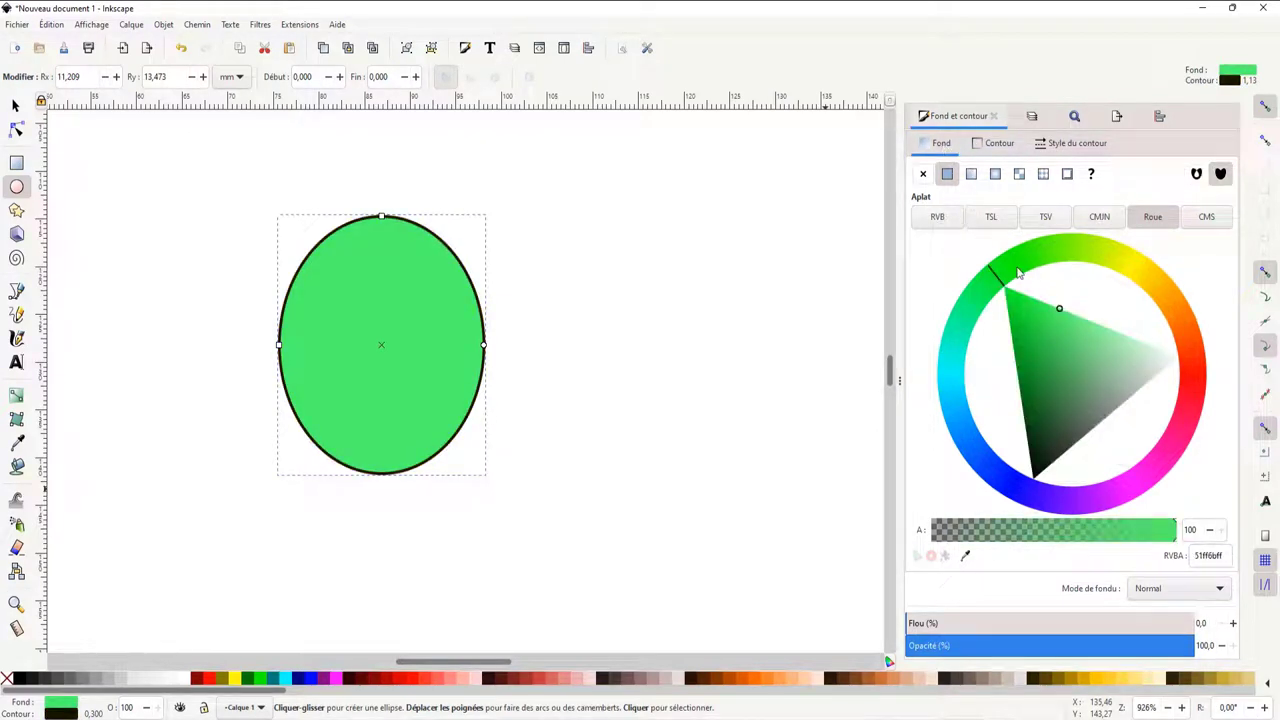
left_click(1117, 273)
mouse_move(1117, 273)
left_mouse_down()
mouse_move(1094, 303)
mouse_move(1113, 269)
left_mouse_up()
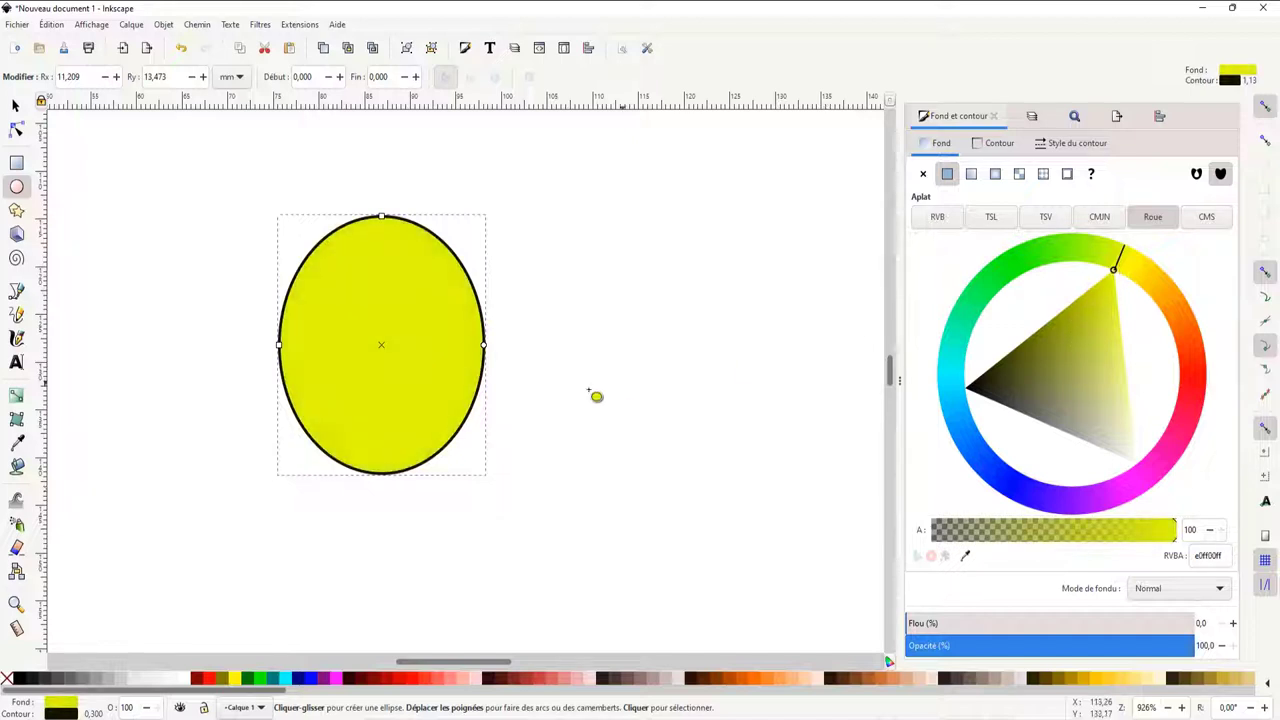
left_click(15, 105)
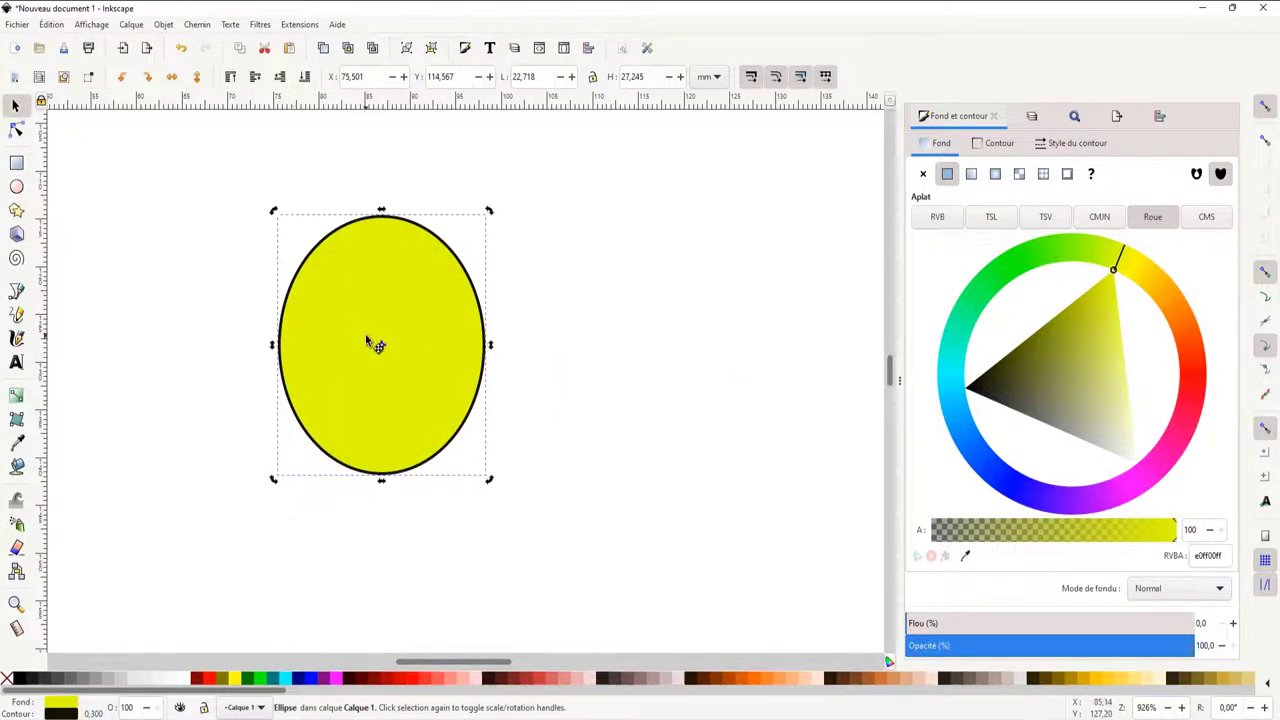
key("ctrl+d")
left_click_drag(360, 346, 407, 350)
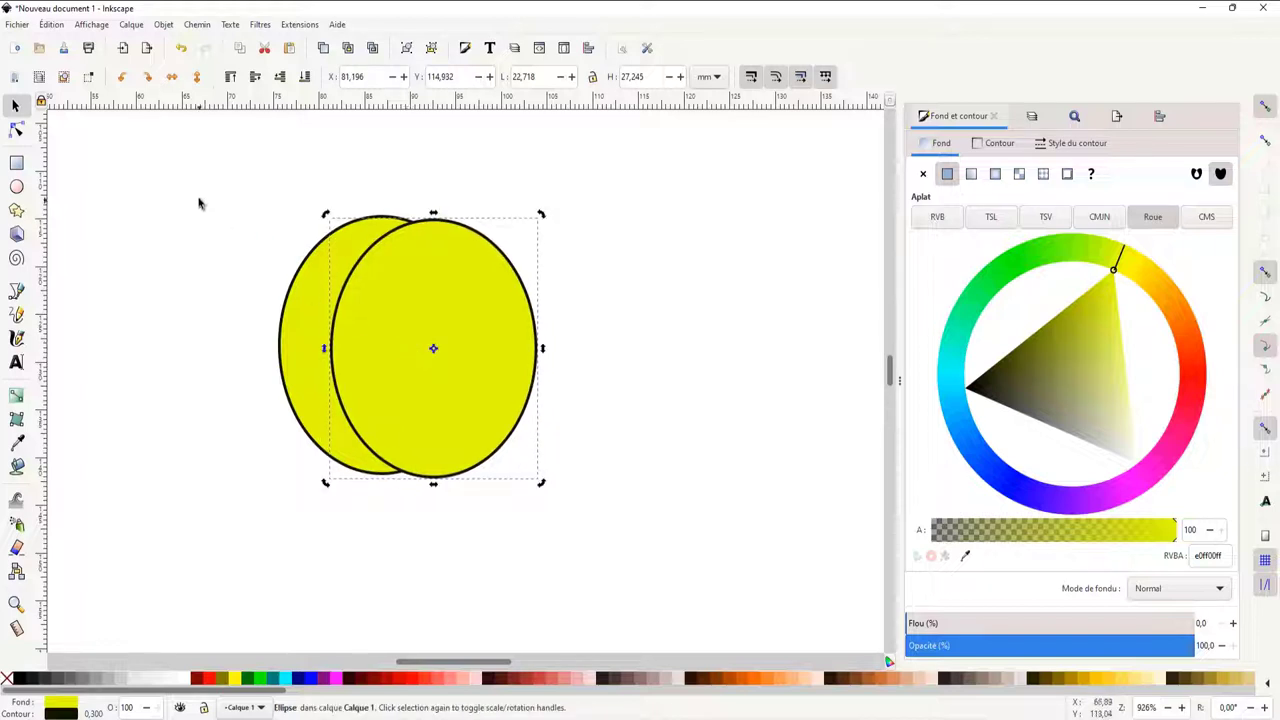
left_click_drag(400, 353, 406, 352)
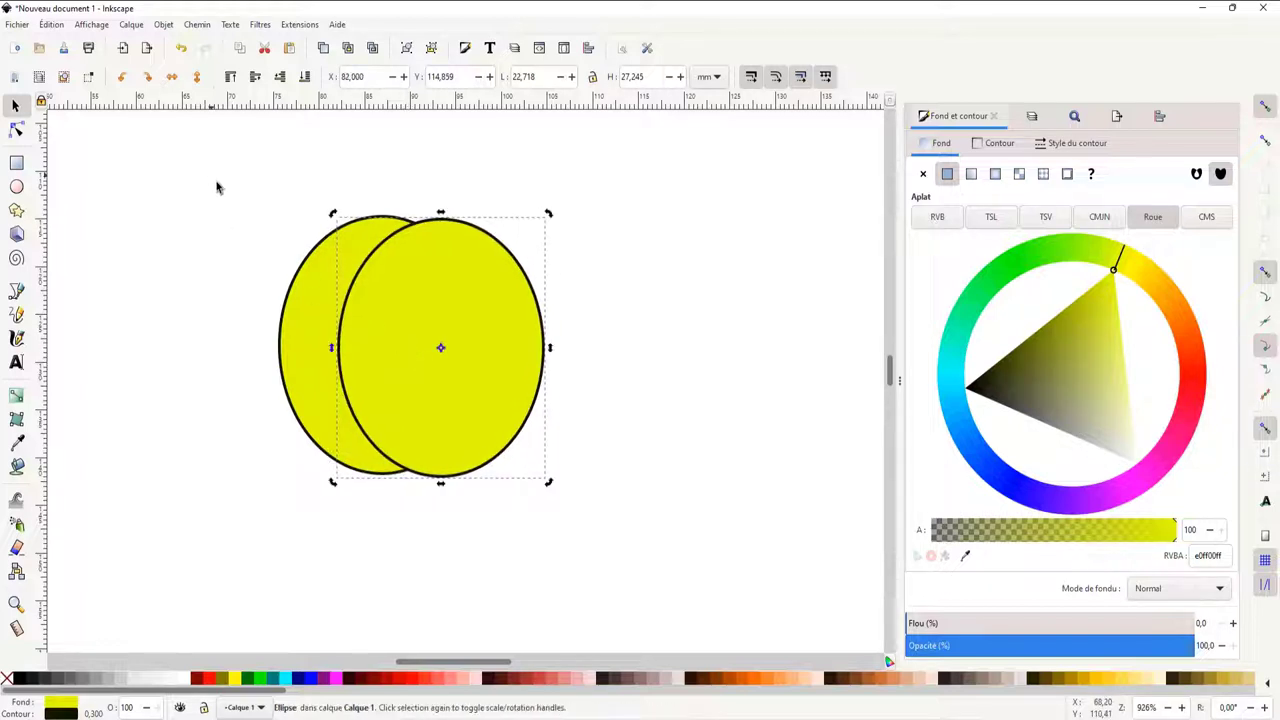
left_click_drag(217, 187, 651, 571)
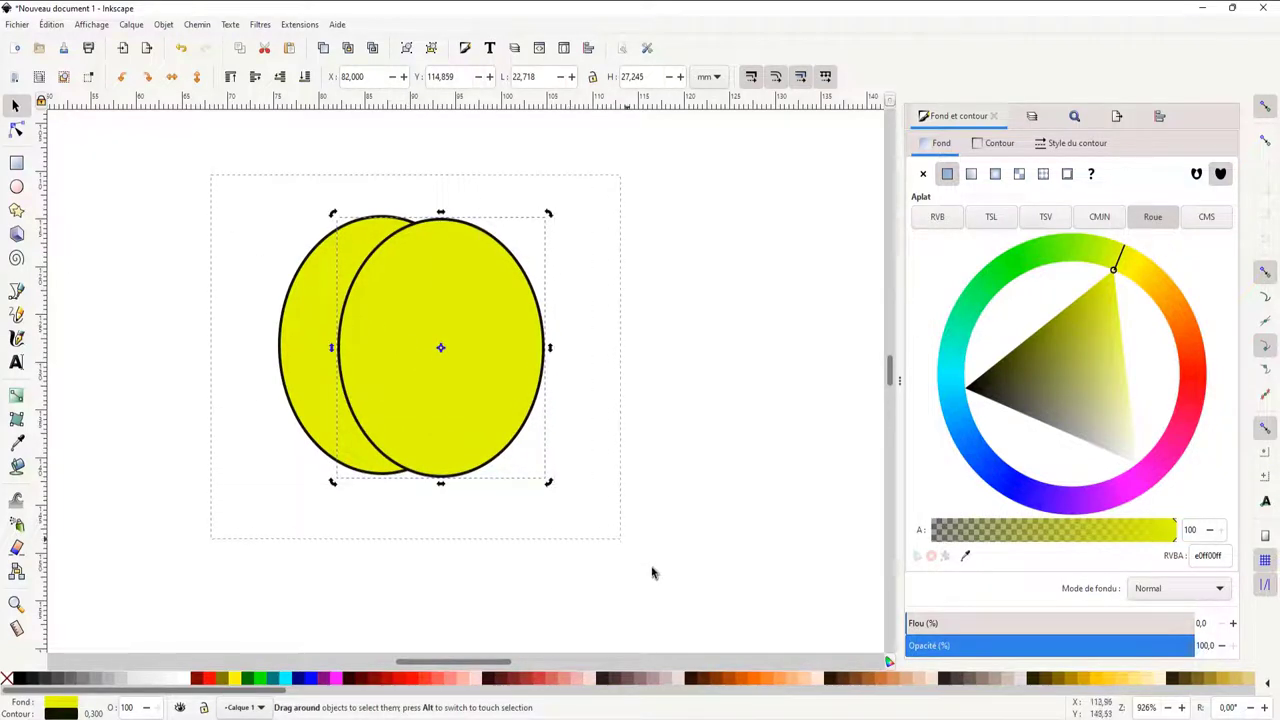
left_click(196, 25)
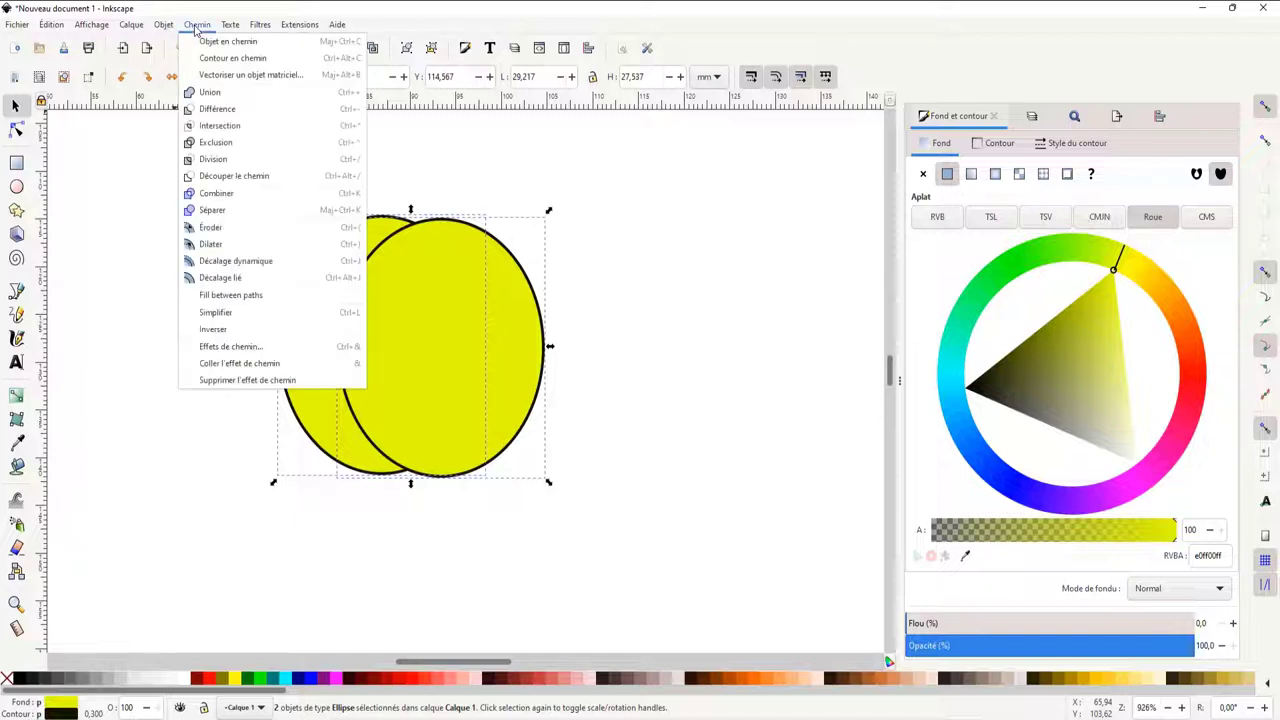
left_click(215, 109)
left_click(486, 551)
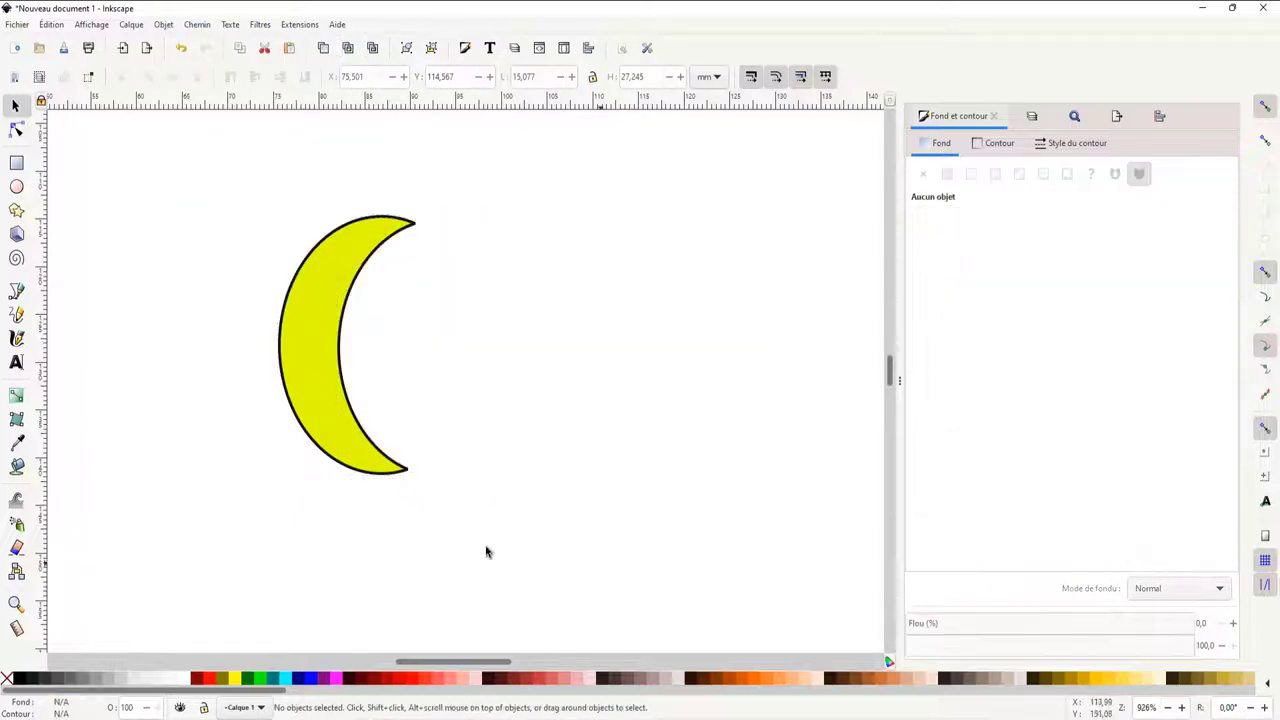
left_click(357, 414)
left_click_drag(323, 380, 386, 362)
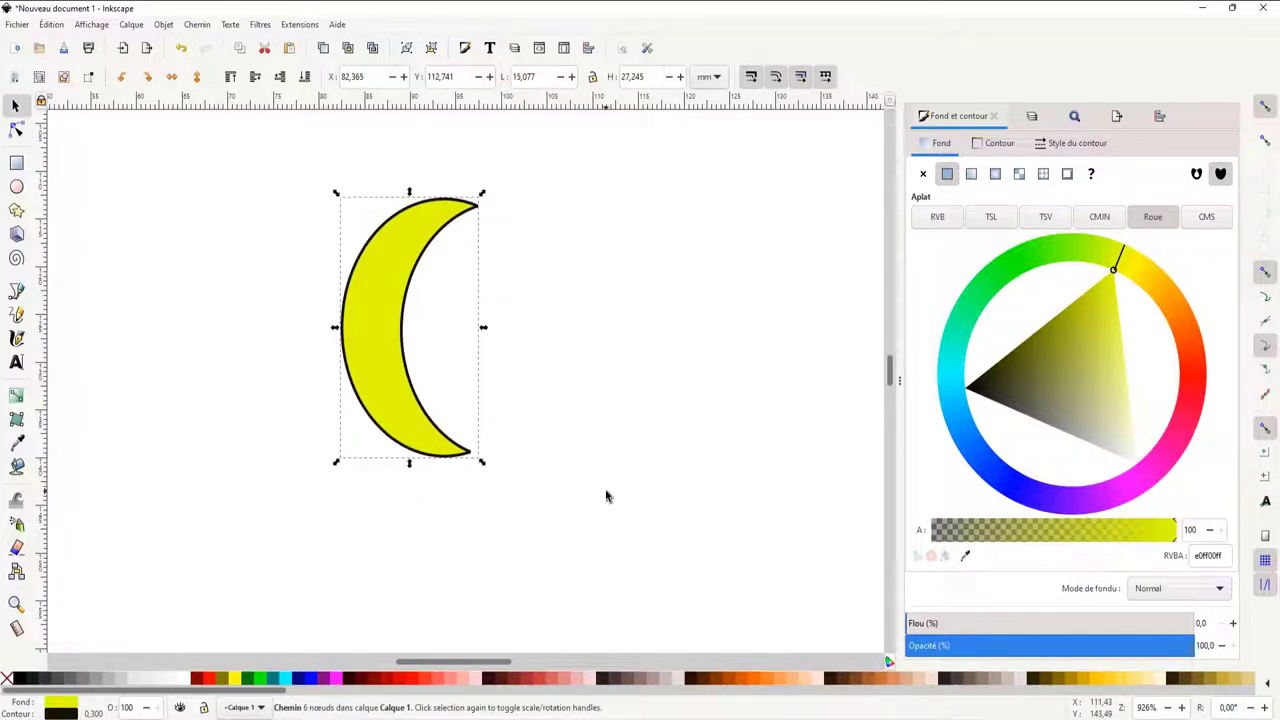
key("Delete")
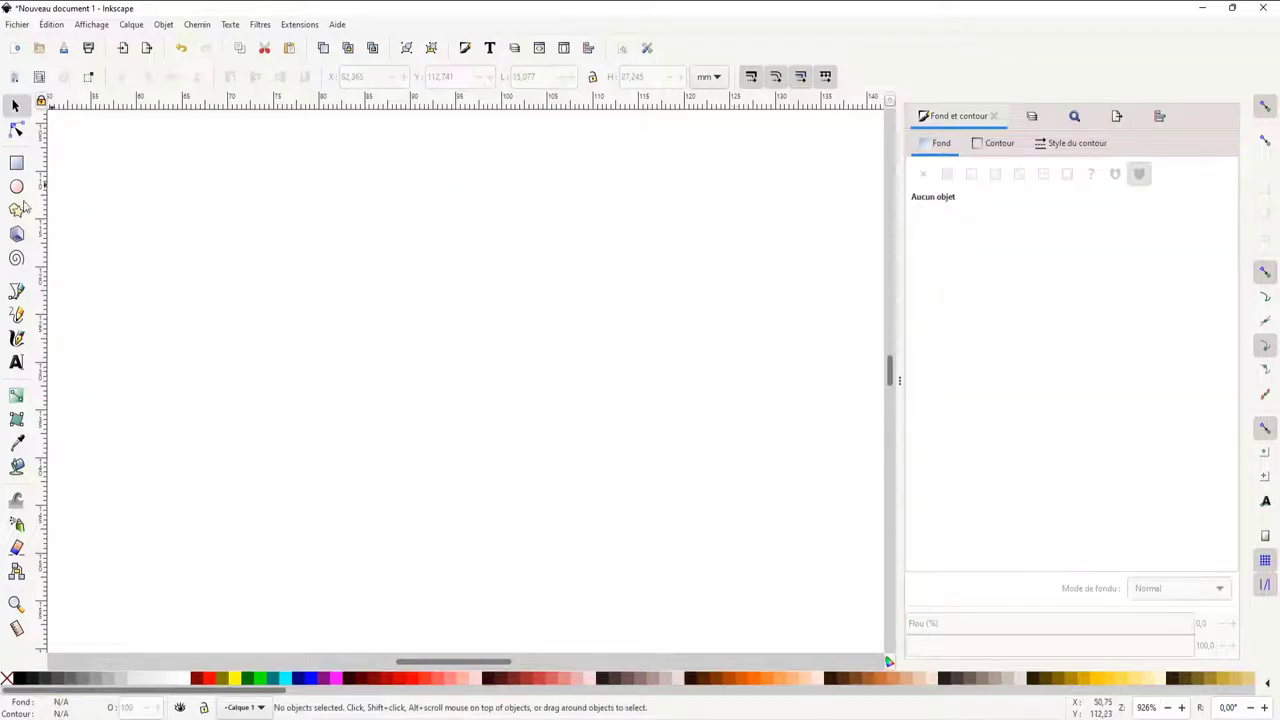
Step: Draw a yellow circle and make two overlapping duplicates of it
left_click(16, 186)
left_click_drag(333, 245, 457, 377)
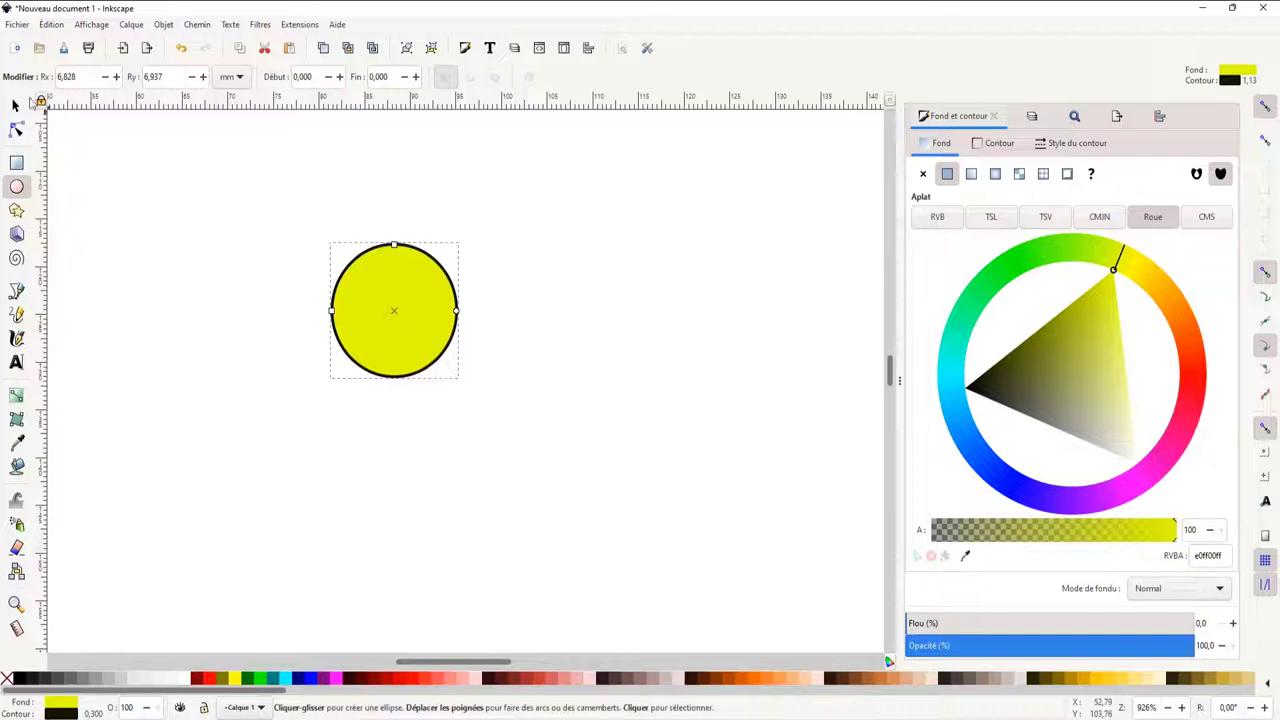
left_click(16, 106)
key("ctrl+d")
mouse_move(403, 324)
left_mouse_down()
mouse_move(478, 350)
mouse_move(437, 314)
mouse_move(440, 346)
mouse_move(408, 386)
left_mouse_up()
key("ctrl+d")
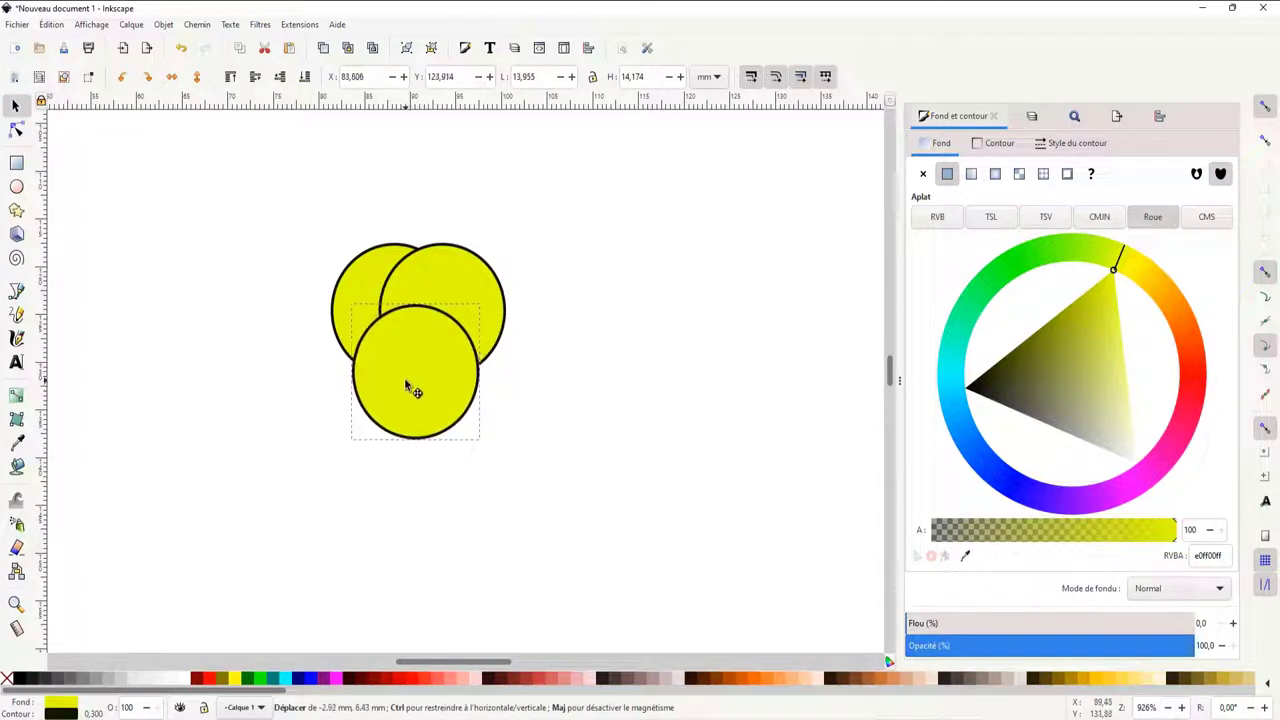
Step: Intersect all three circles into a small rounded triangle, 8.567 by 7.197 mm
left_click_drag(271, 211, 605, 530)
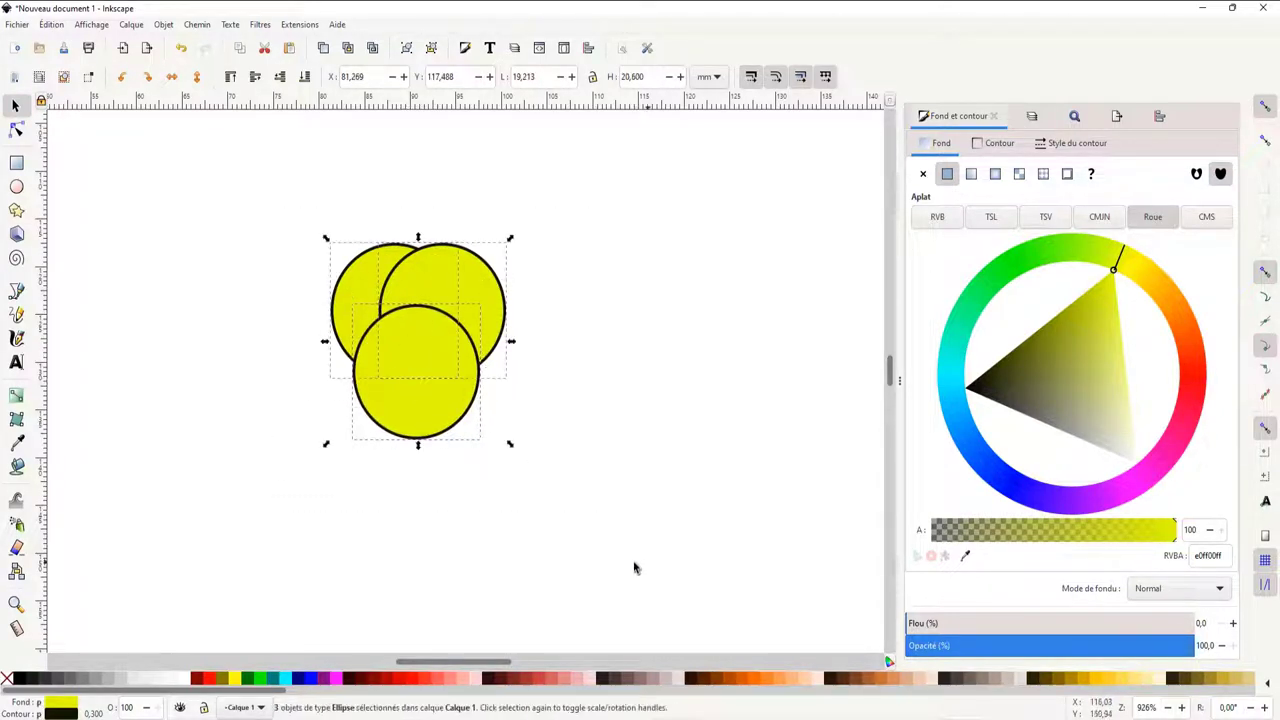
left_click(165, 27)
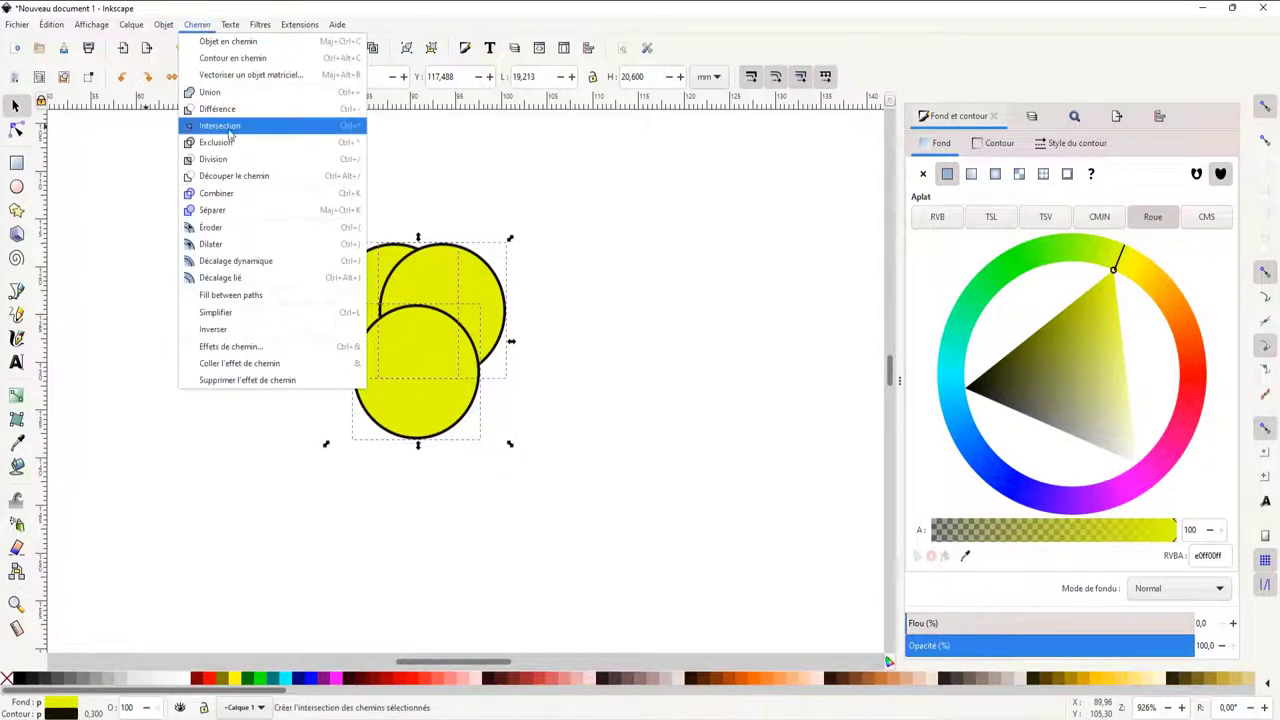
left_click(226, 143)
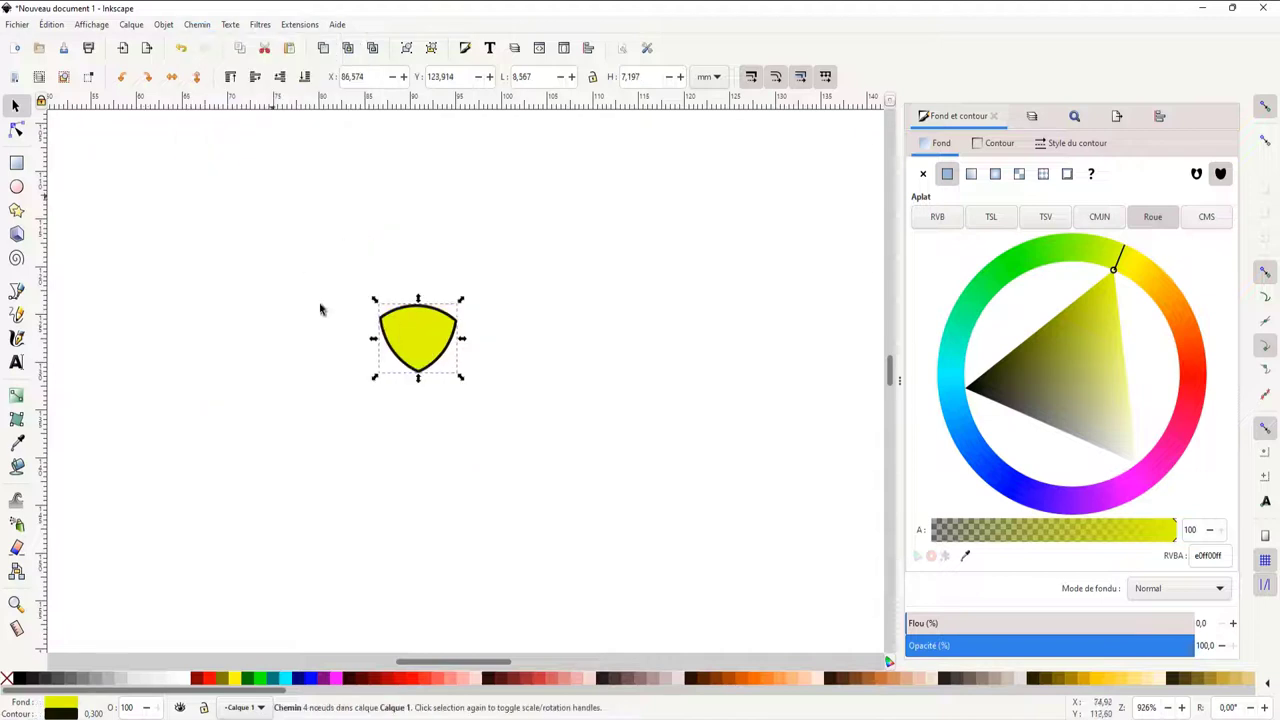
left_click(578, 432)
Step: Scale the rounded-triangle shape up to 28.212 by 25.739 mm
left_click(423, 354)
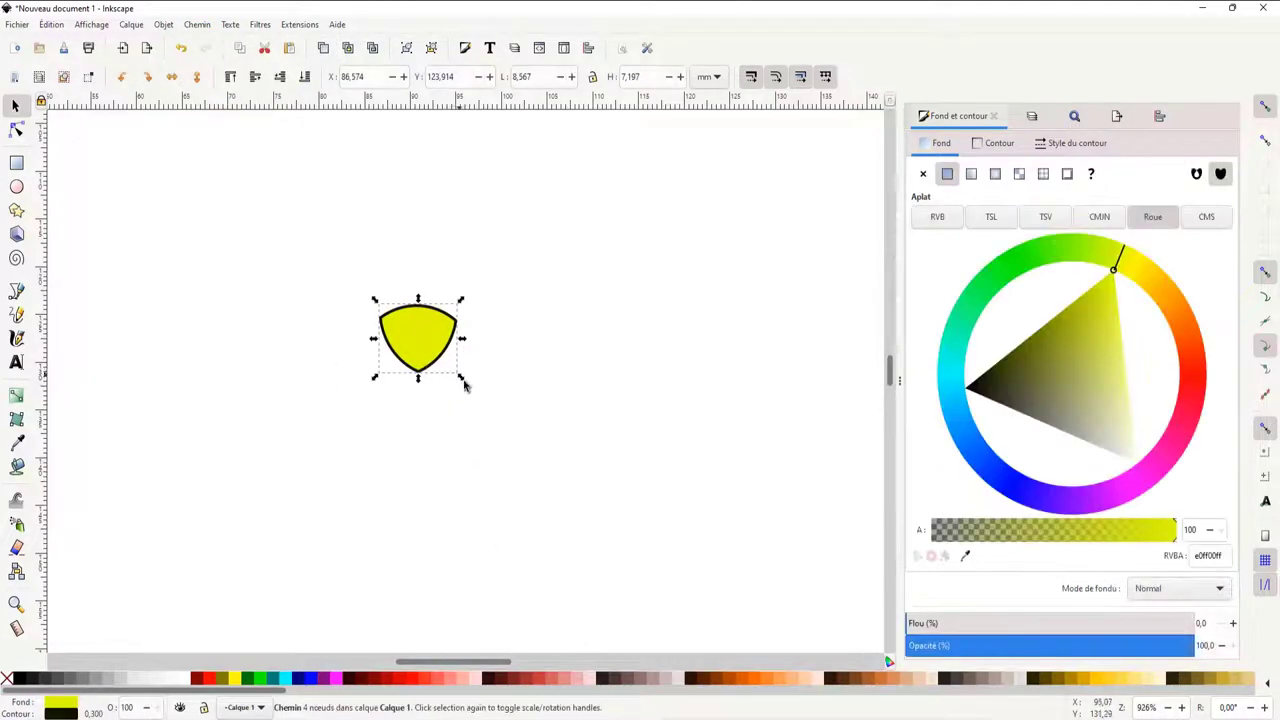
left_click_drag(461, 377, 645, 560)
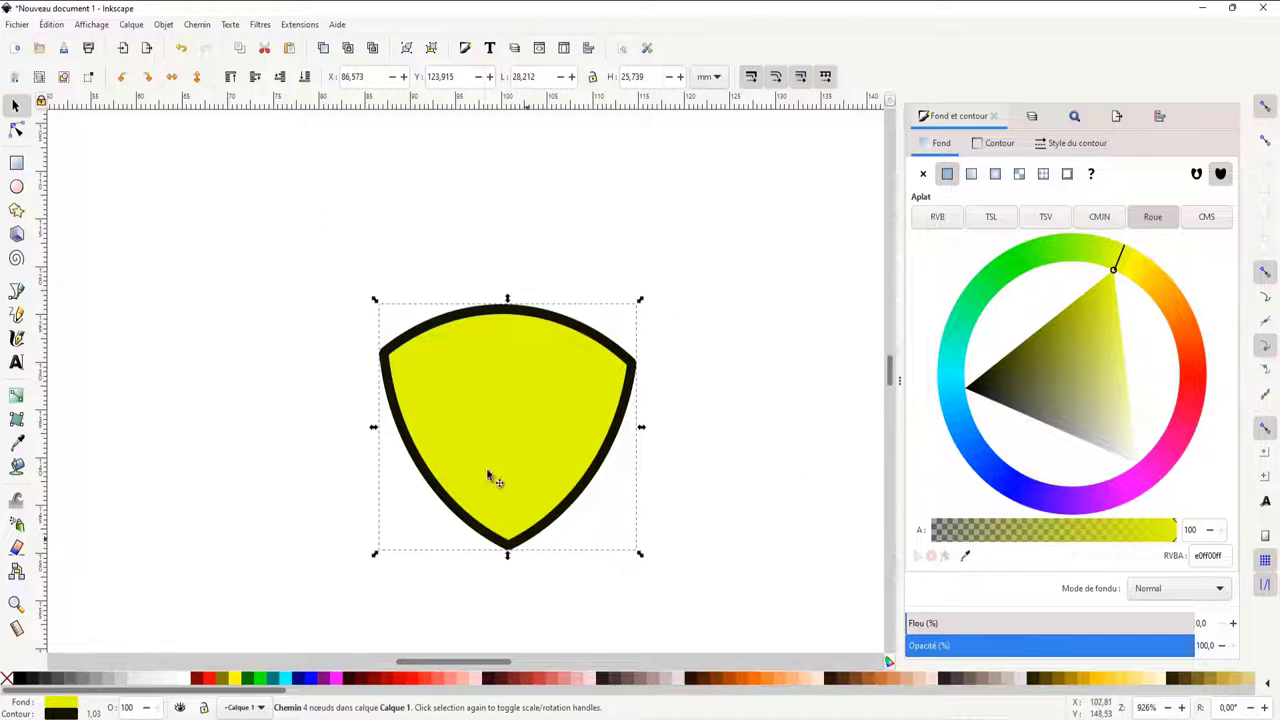